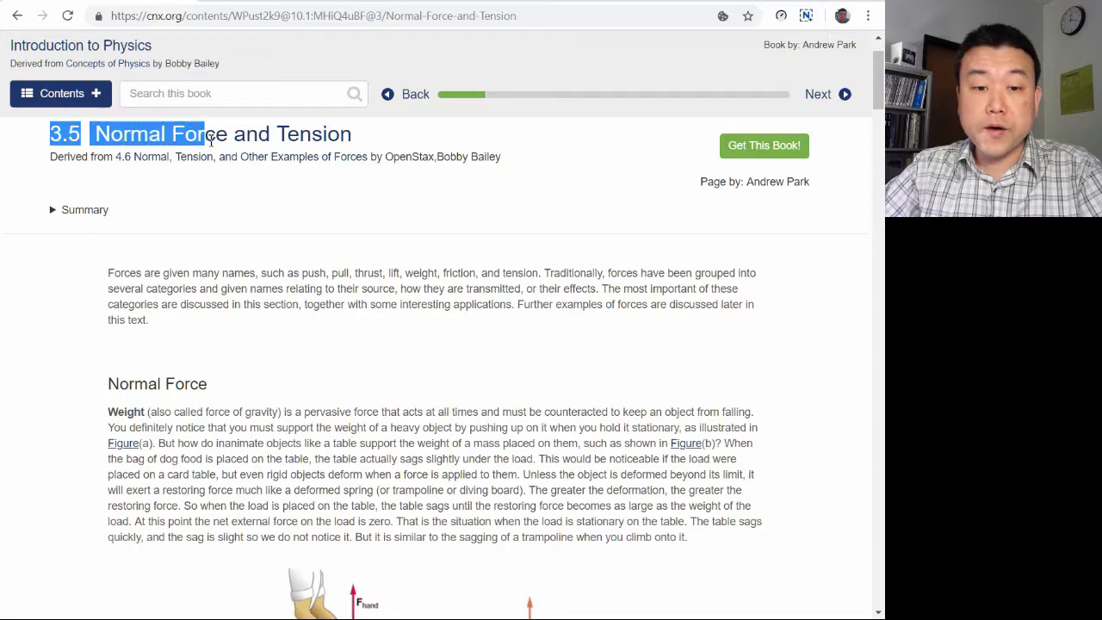
- Scroll section 3.5 down to the 'What Does the Bathroom Scale Read in an Elevator?' example
left_click(351, 139)
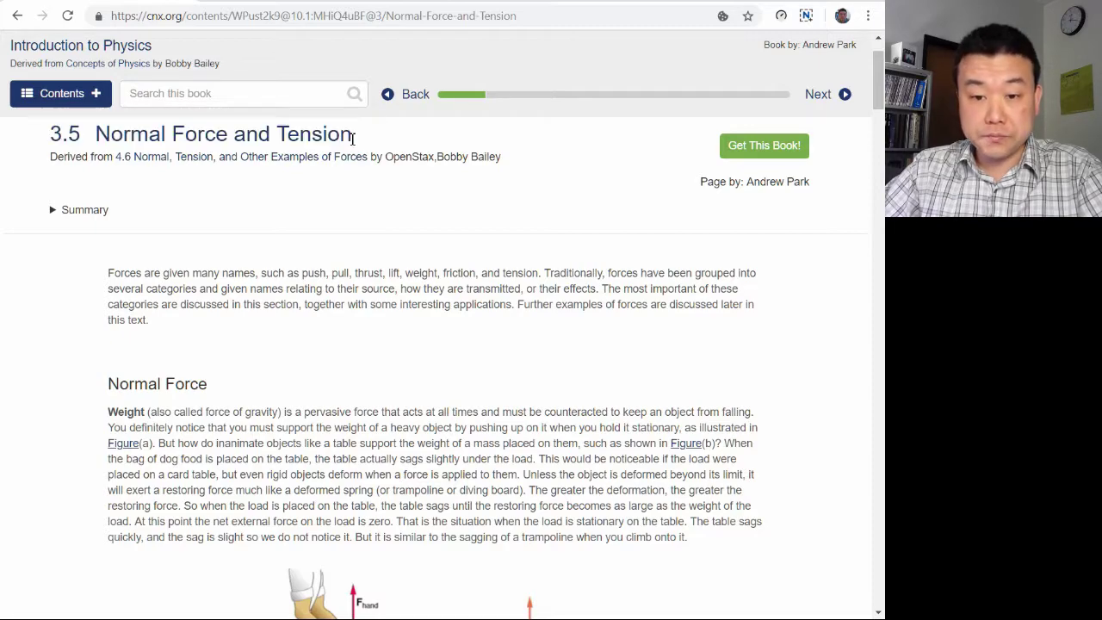
scroll(376, 411, "down", 15)
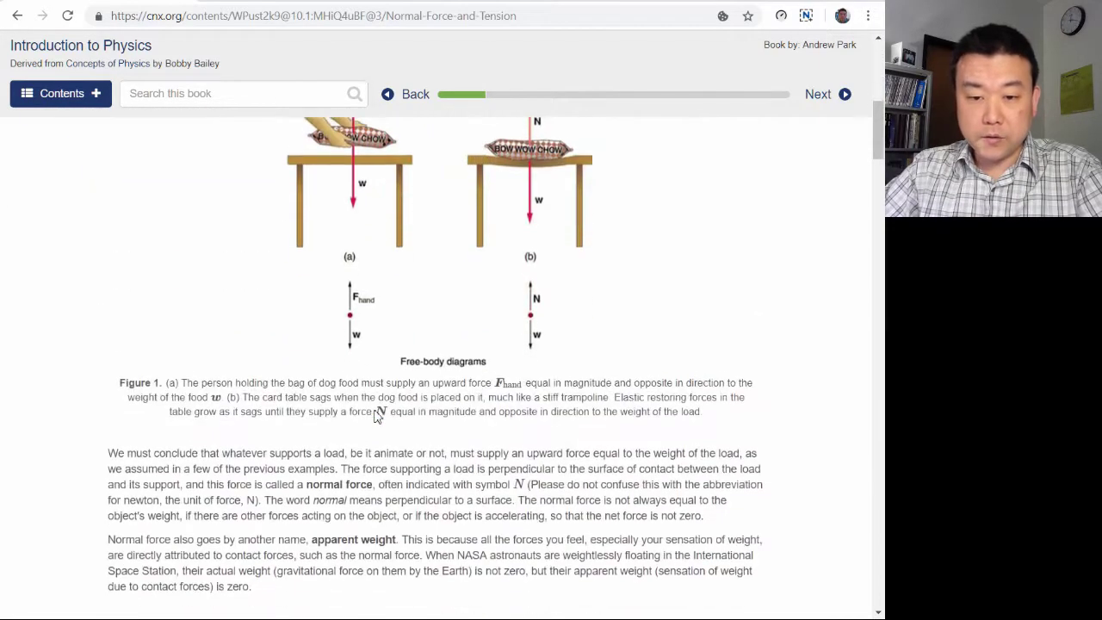
scroll(376, 412, "down", 20)
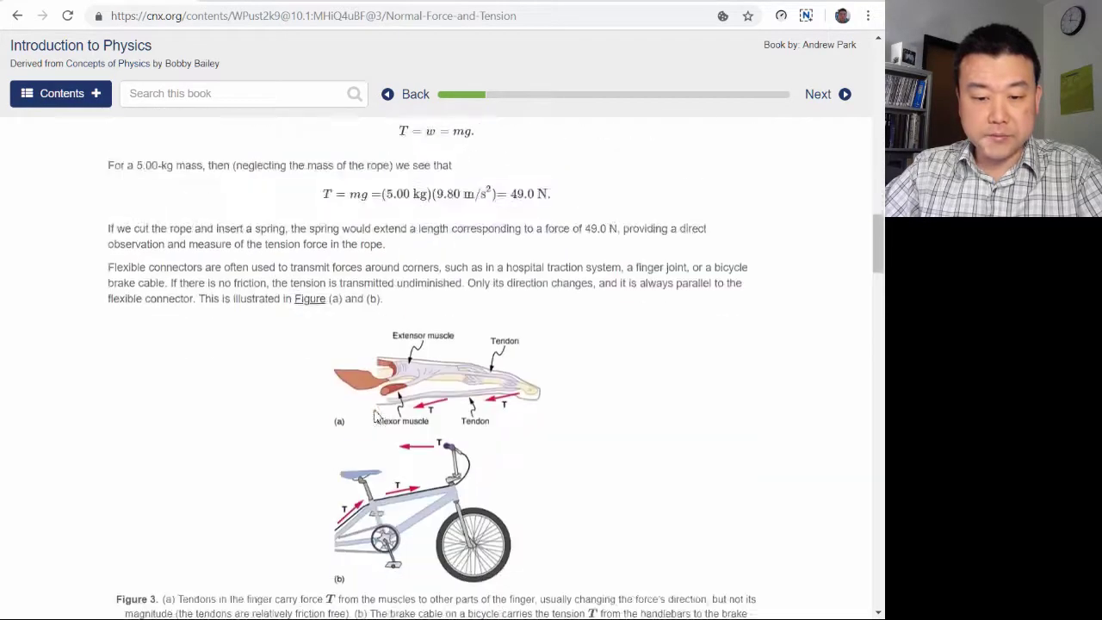
scroll(376, 416, "down", 4)
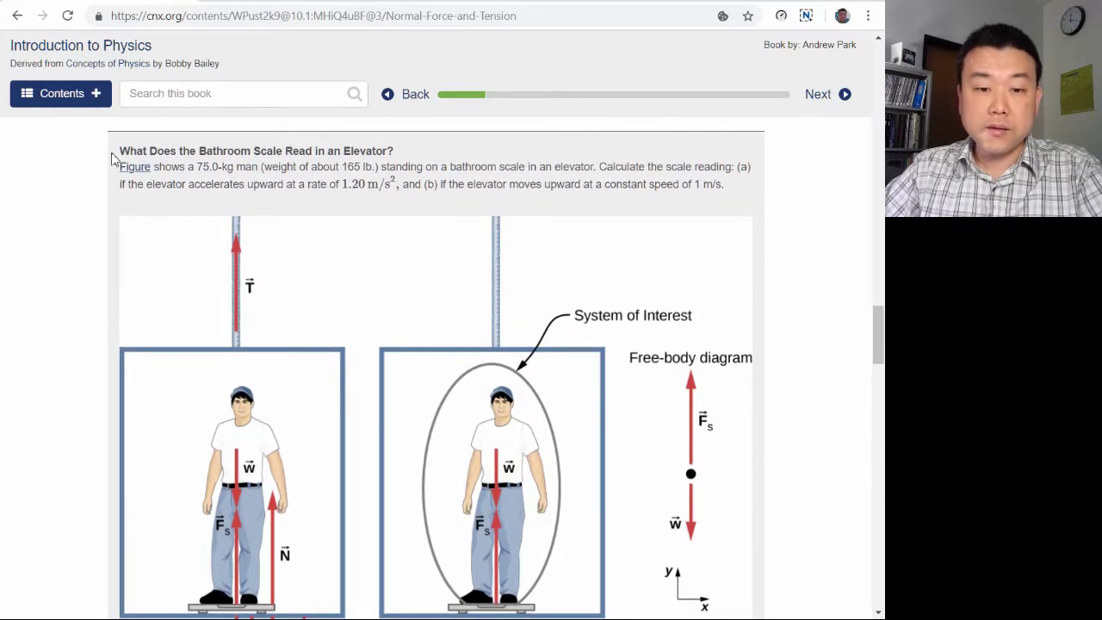
- Highlight the scale question and the 1.20 m/s² upward acceleration, then scroll to the free-body diagrams
left_click_drag(120, 154, 384, 148)
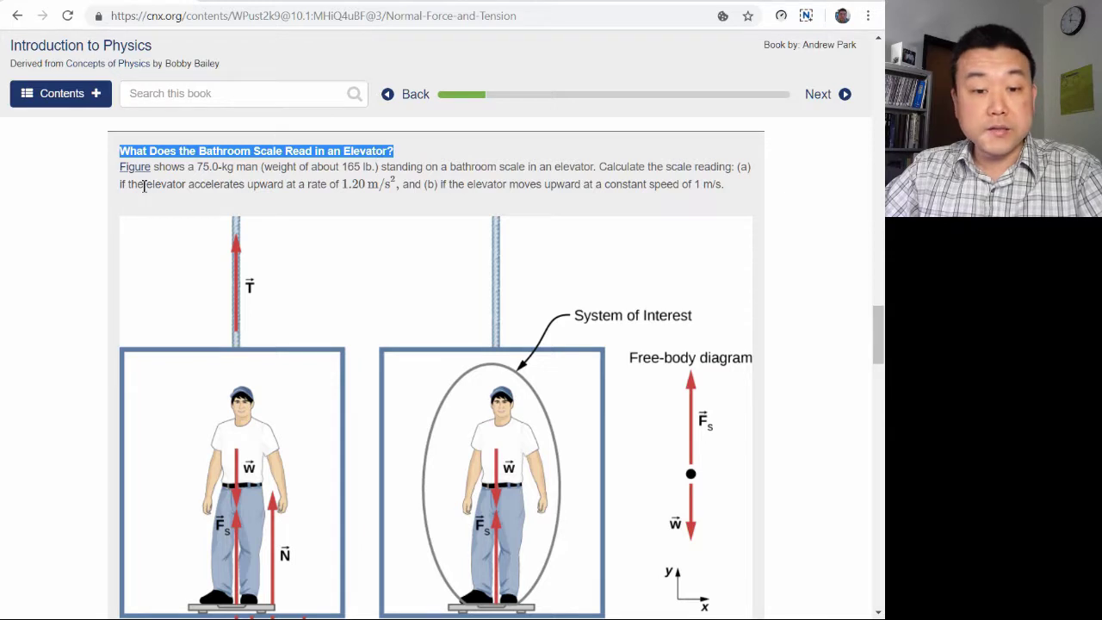
left_click_drag(143, 187, 332, 183)
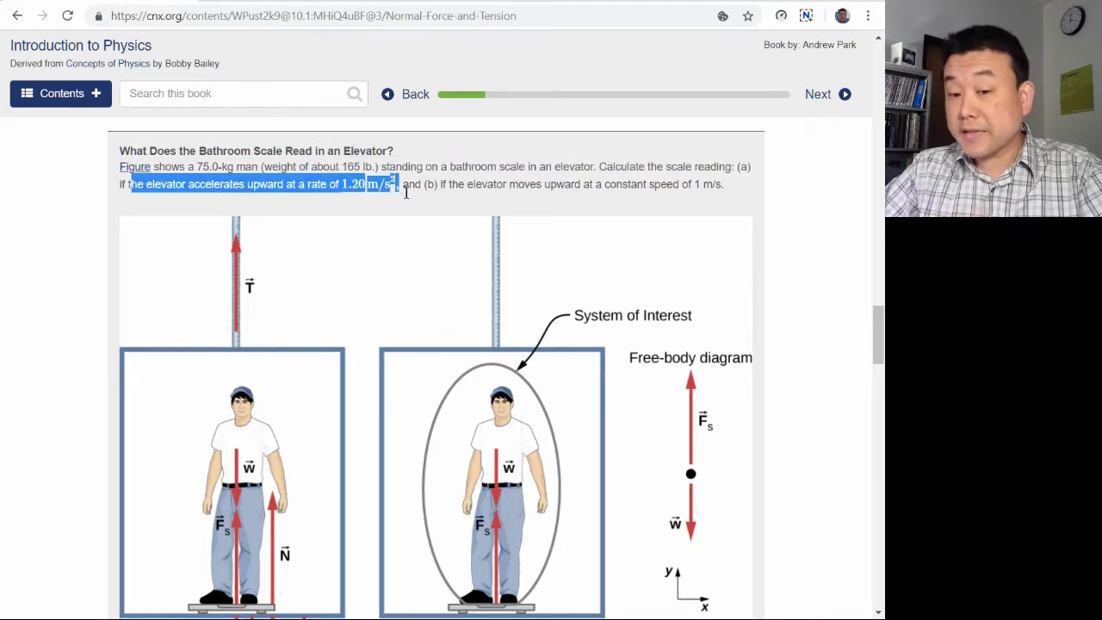
left_click(405, 193)
scroll(369, 332, "down", 2)
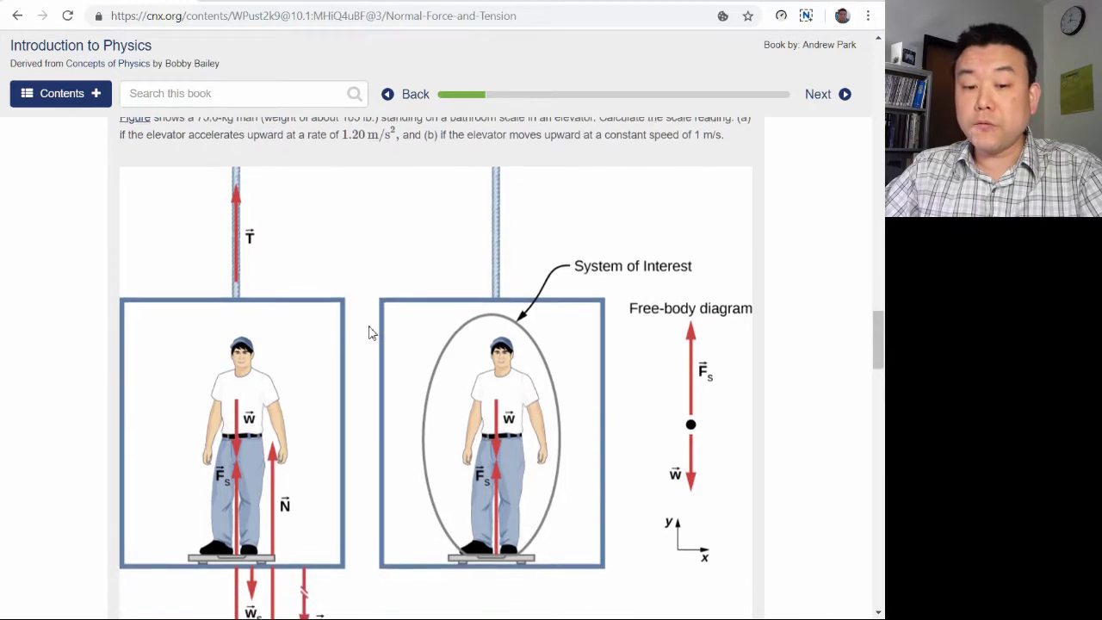
scroll(369, 332, "down", 1)
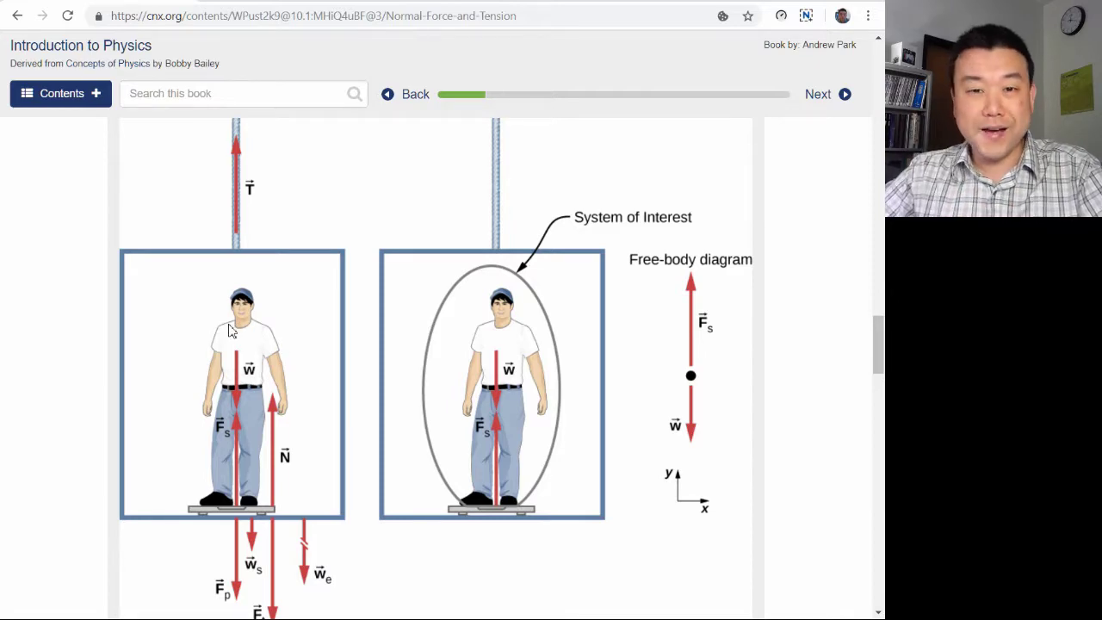
scroll(429, 383, "down", 5)
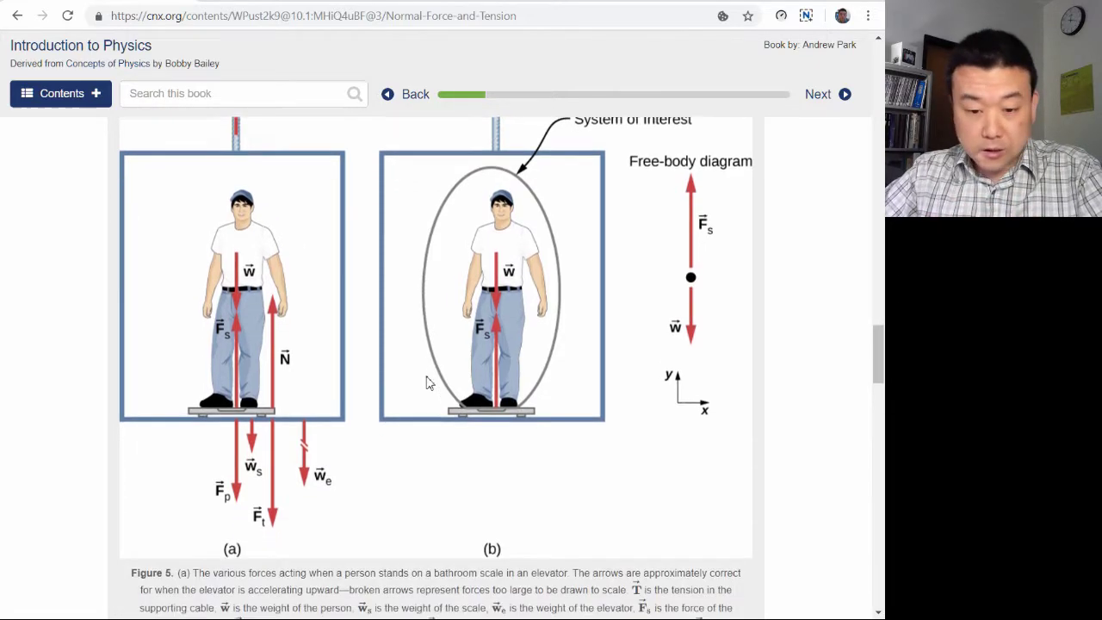
scroll(429, 383, "down", 7)
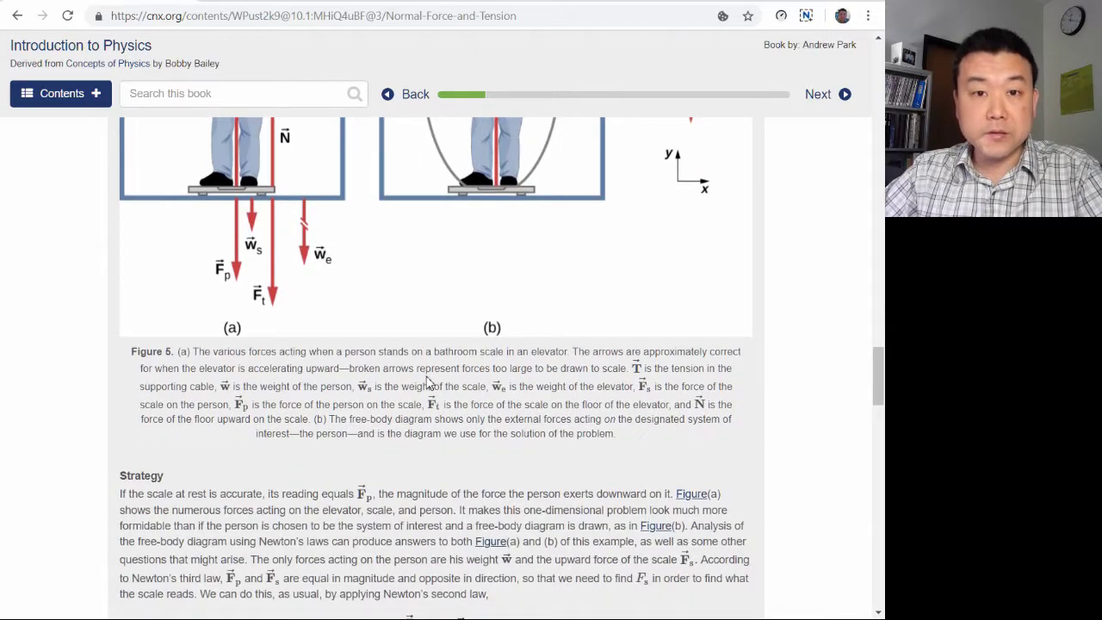
scroll(429, 383, "down", 8)
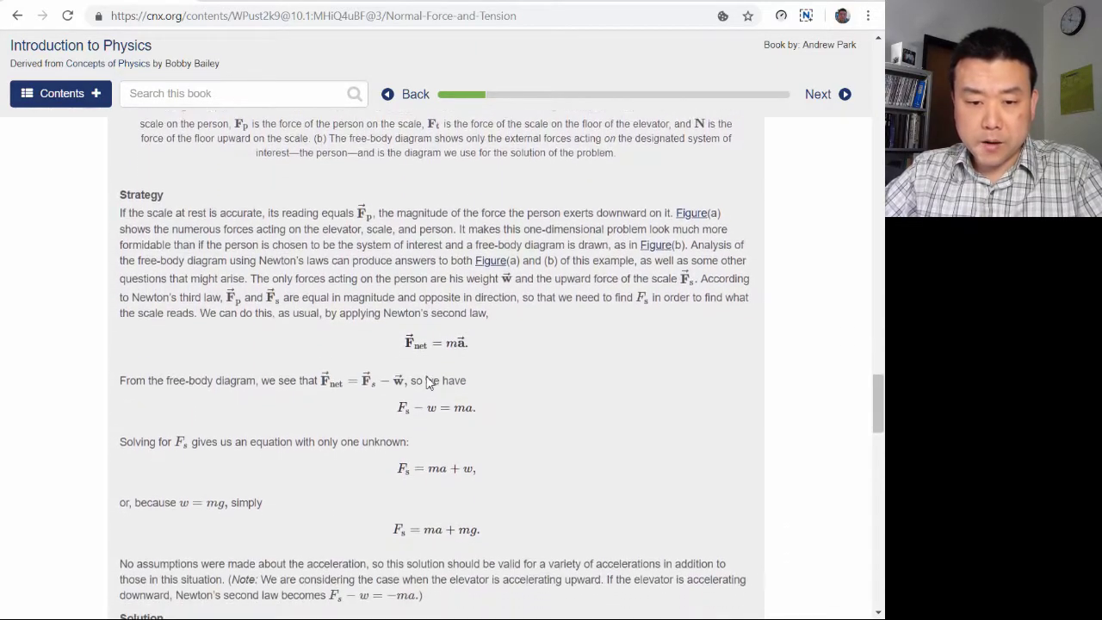
scroll(429, 383, "down", 12)
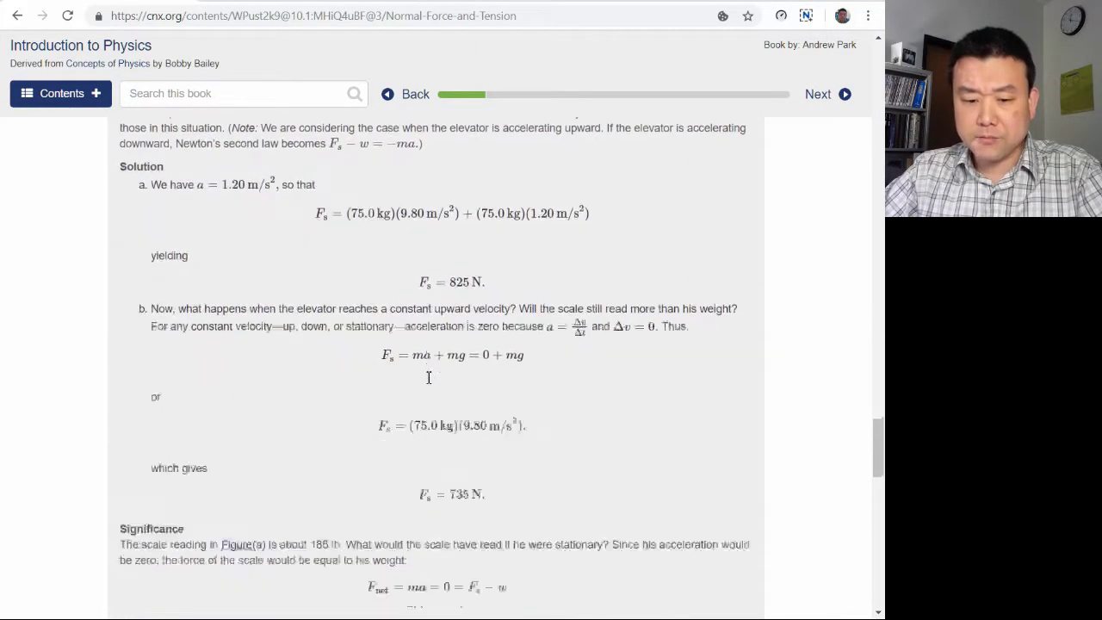
scroll(428, 383, "down", 1)
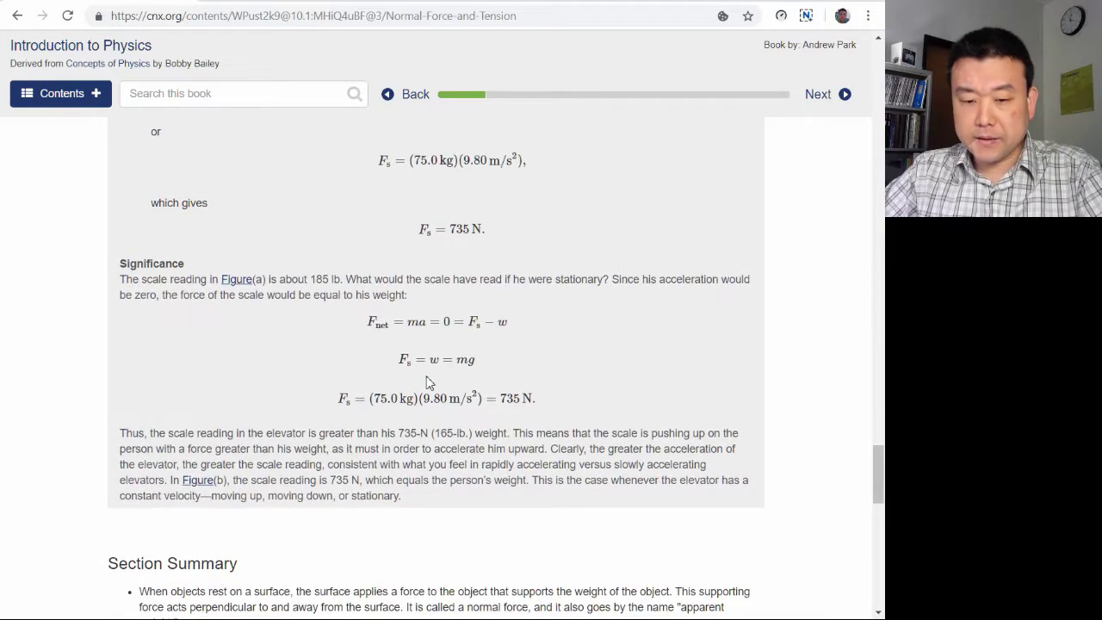
scroll(428, 381, "up", 7)
scroll(428, 379, "up", 14)
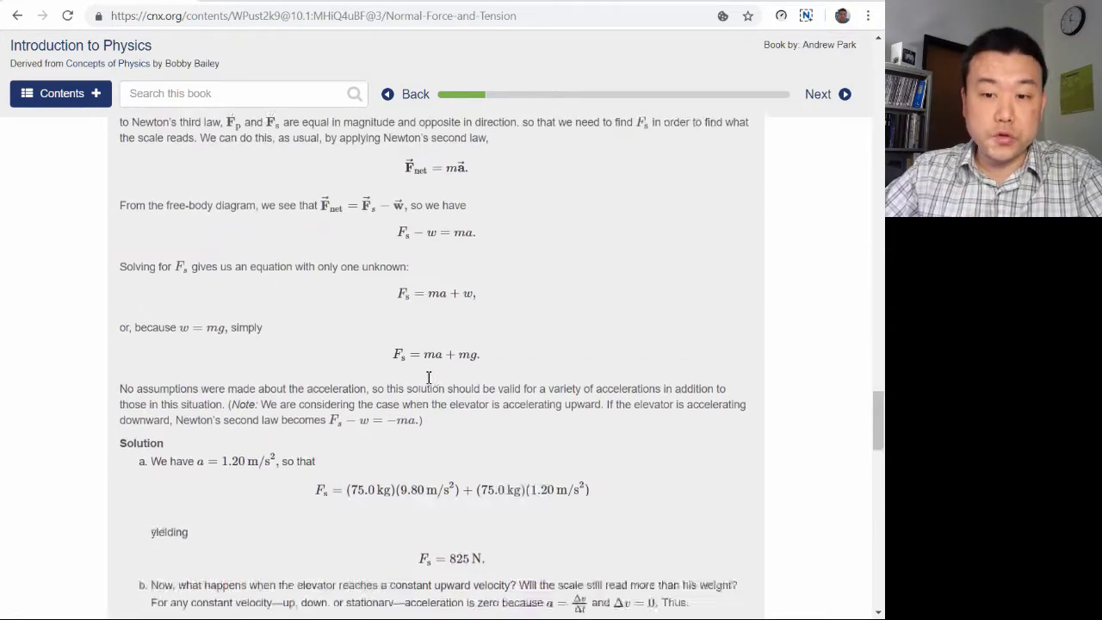
scroll(428, 383, "up", 10)
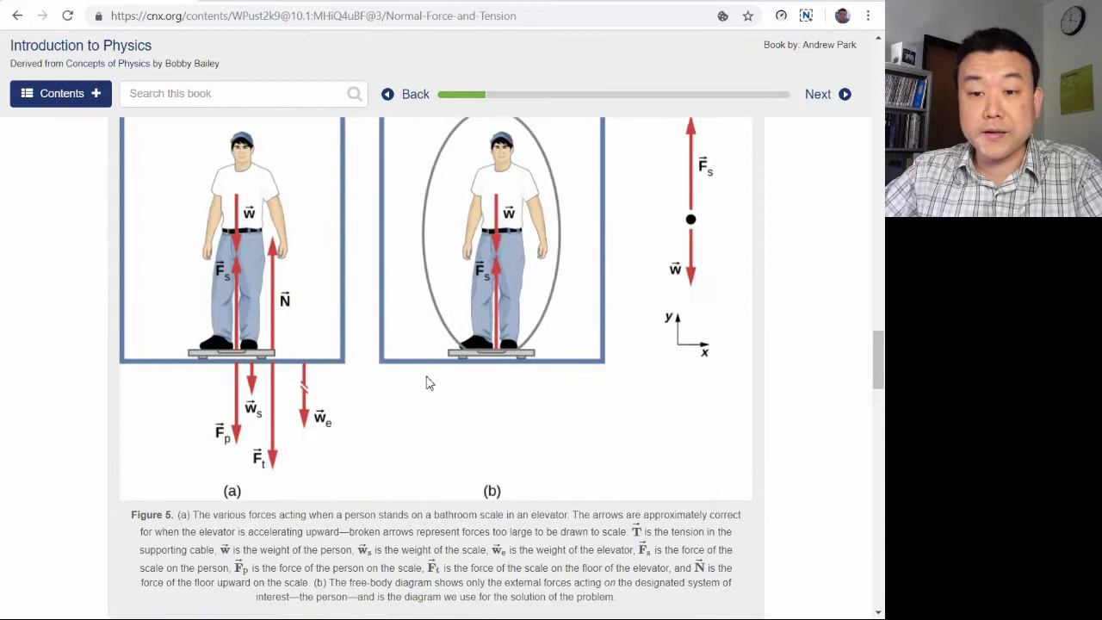
scroll(429, 383, "up", 1)
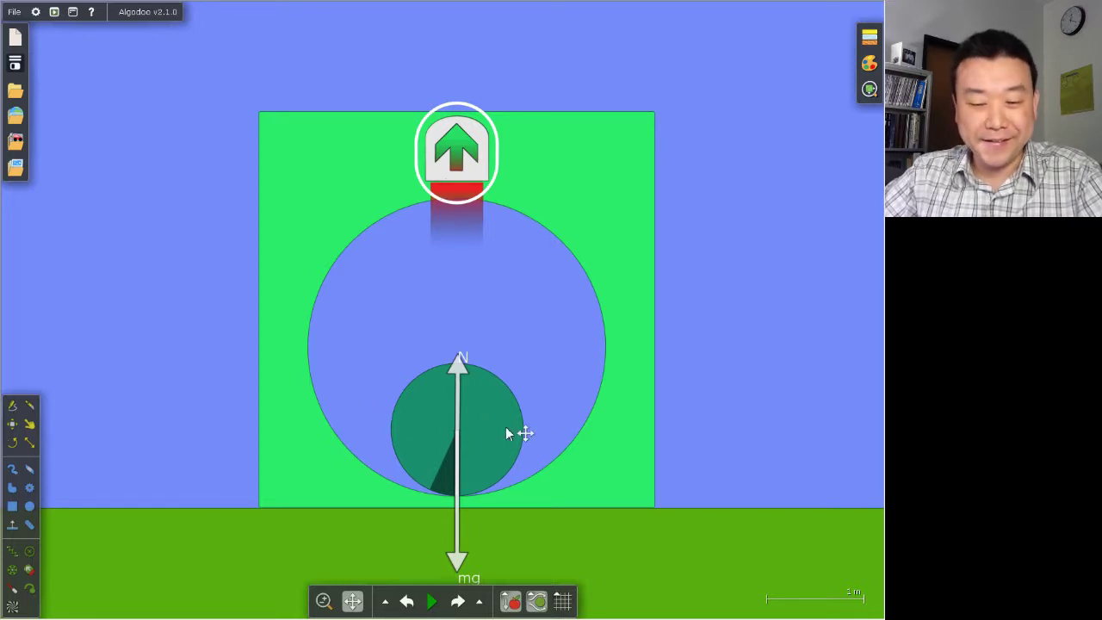
- Start the Algodoo elevator simulation running at 1.00× speed
left_click(433, 601)
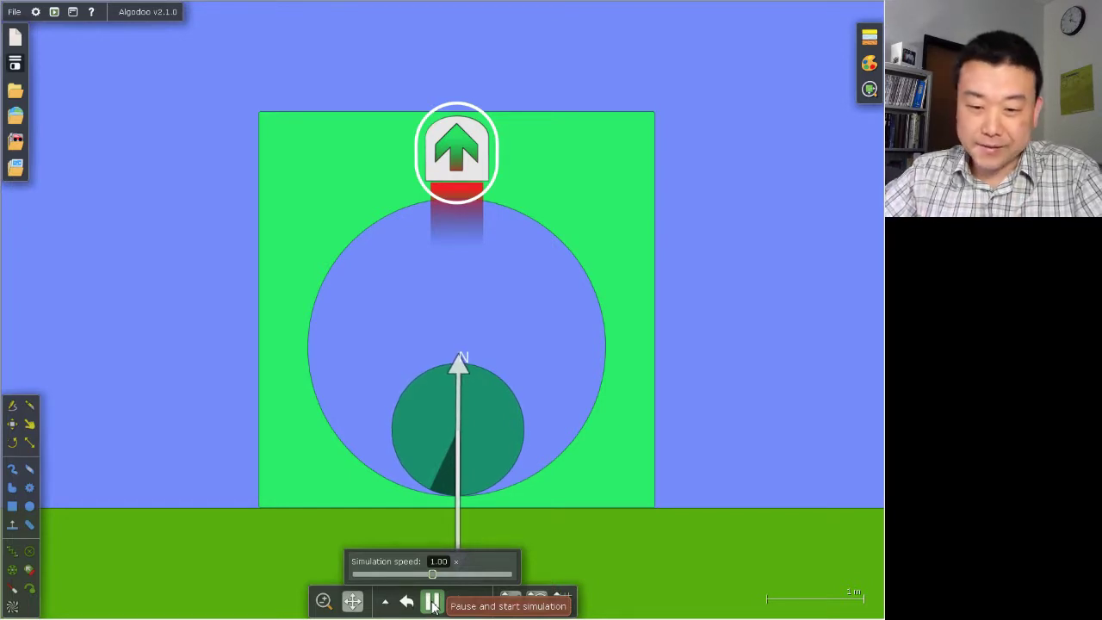
- With the Move tool, lift the ball to the upper middle of the ring and let it fall
left_click(11, 424)
left_click_drag(431, 452, 417, 337)
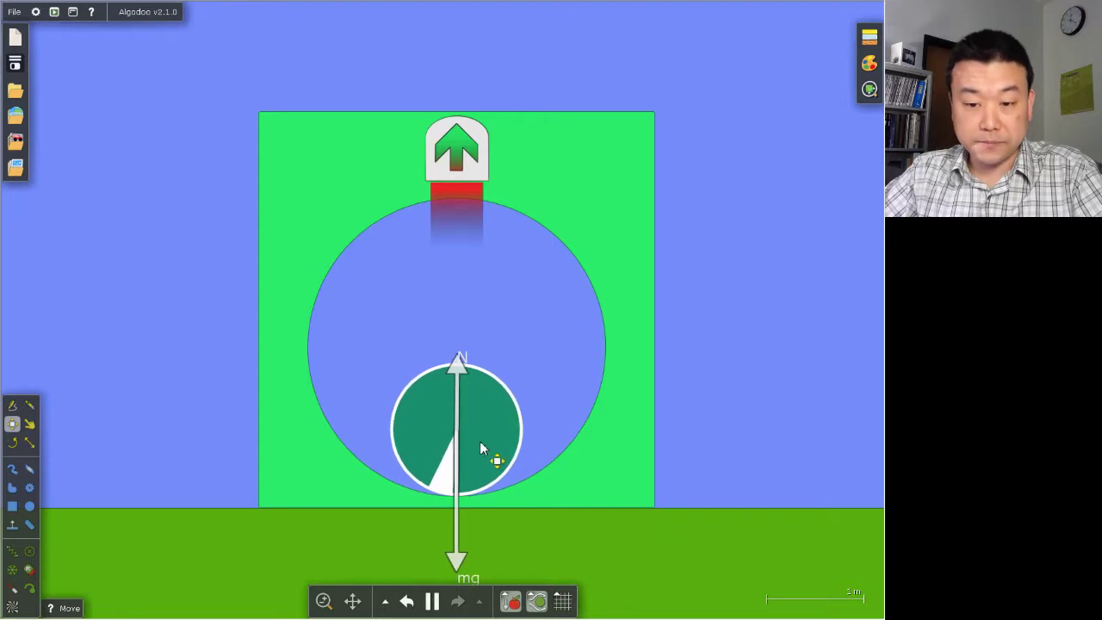
left_click_drag(479, 440, 482, 290)
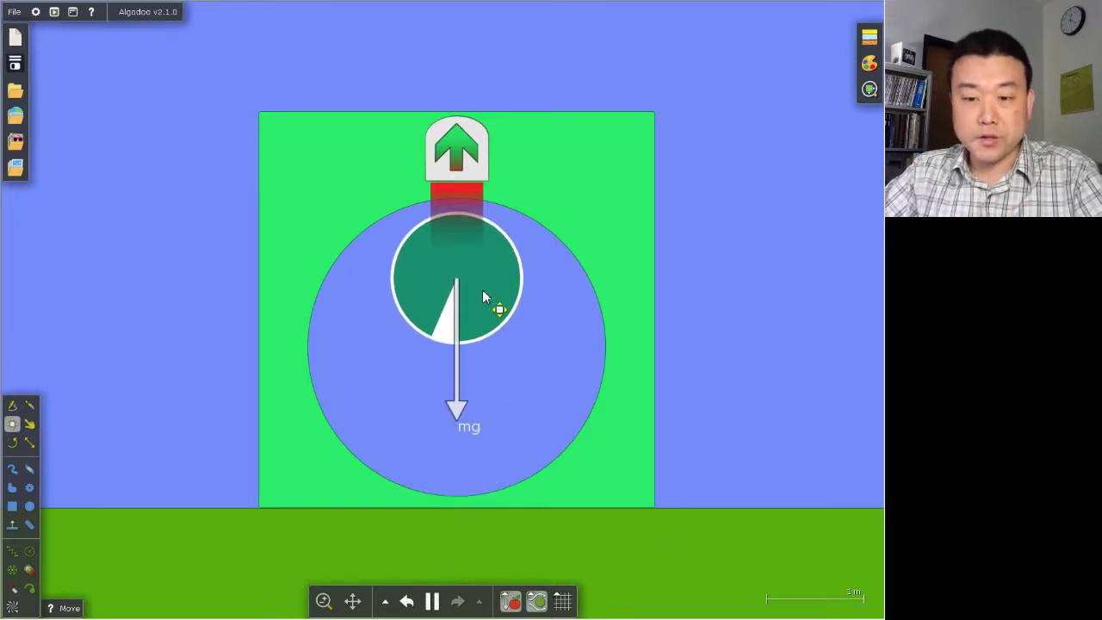
left_click_drag(483, 292, 482, 293)
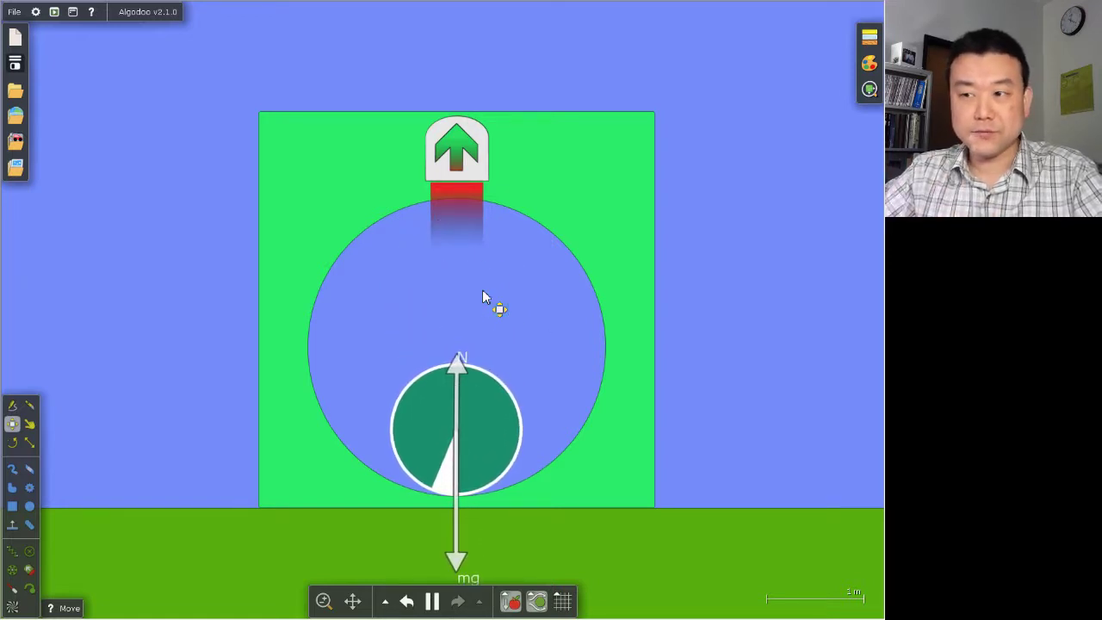
- Set the Drag tool to print force and disable rotation, then pull the green box upward with about 170 N
left_click(30, 426)
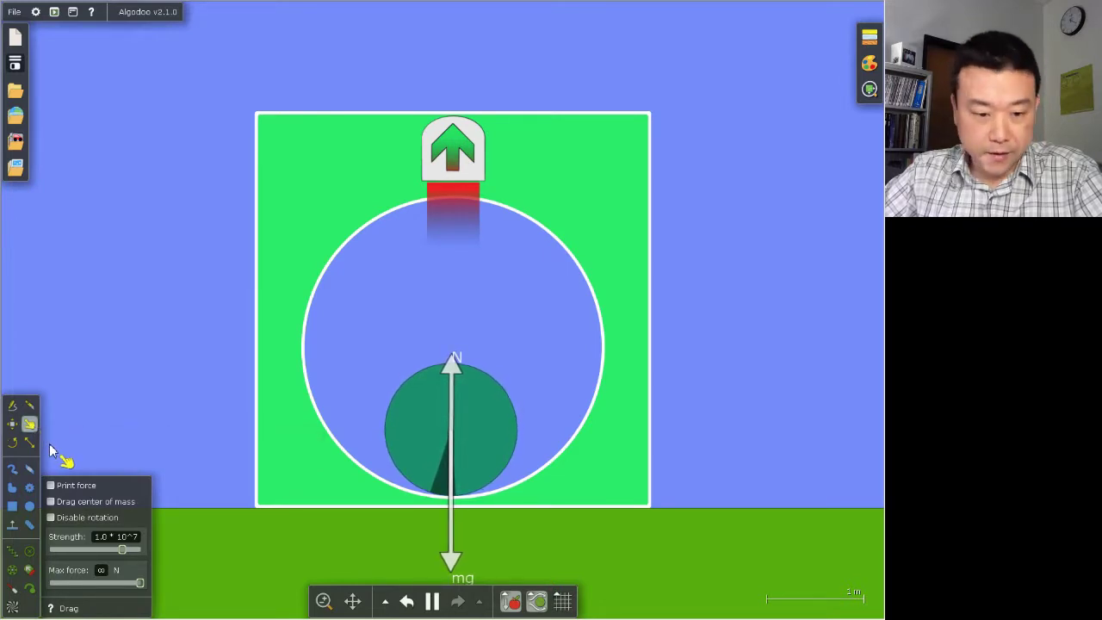
left_click(54, 501)
left_click(54, 516)
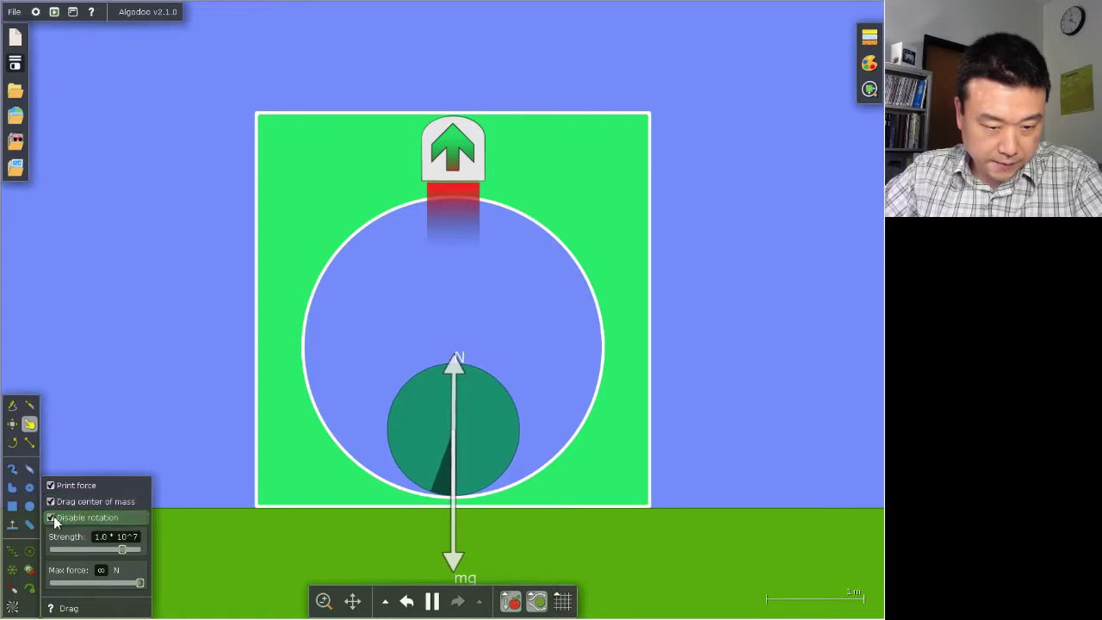
left_click(51, 502)
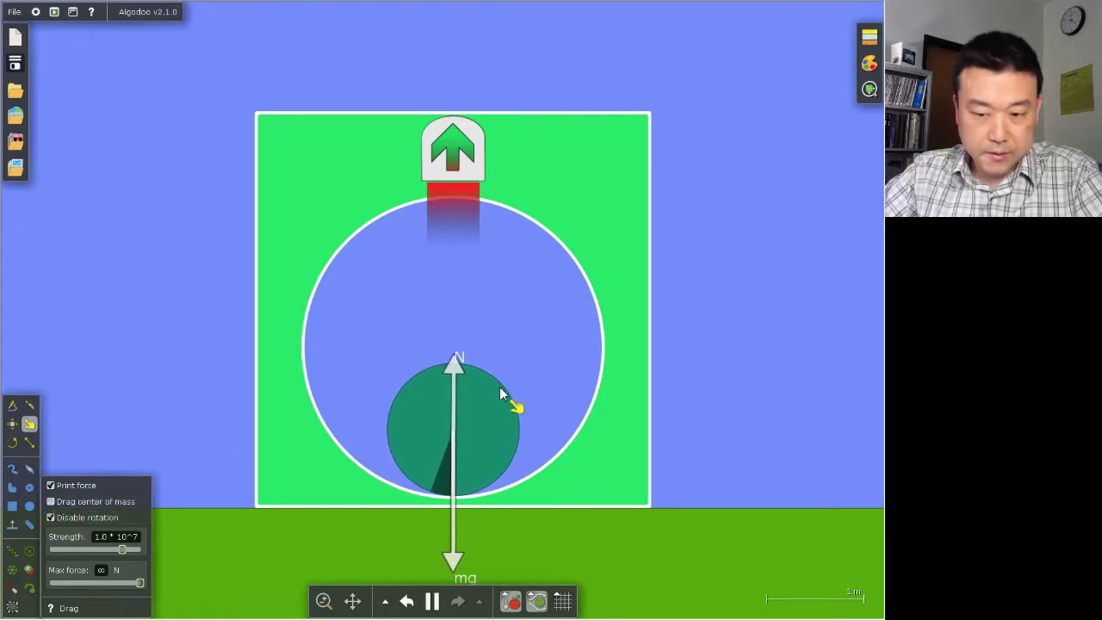
left_click(601, 460)
left_click_drag(599, 452, 609, 332)
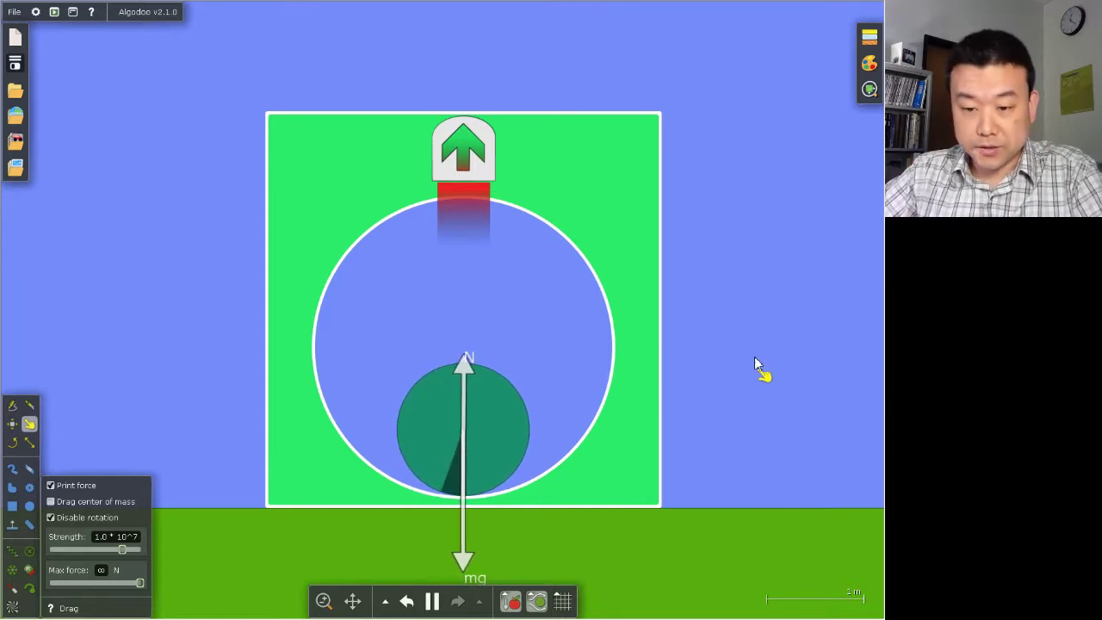
- Zoom out around the box, pull it up with about 140.8 N, then tug the ball inside
scroll(770, 365, "down", 3)
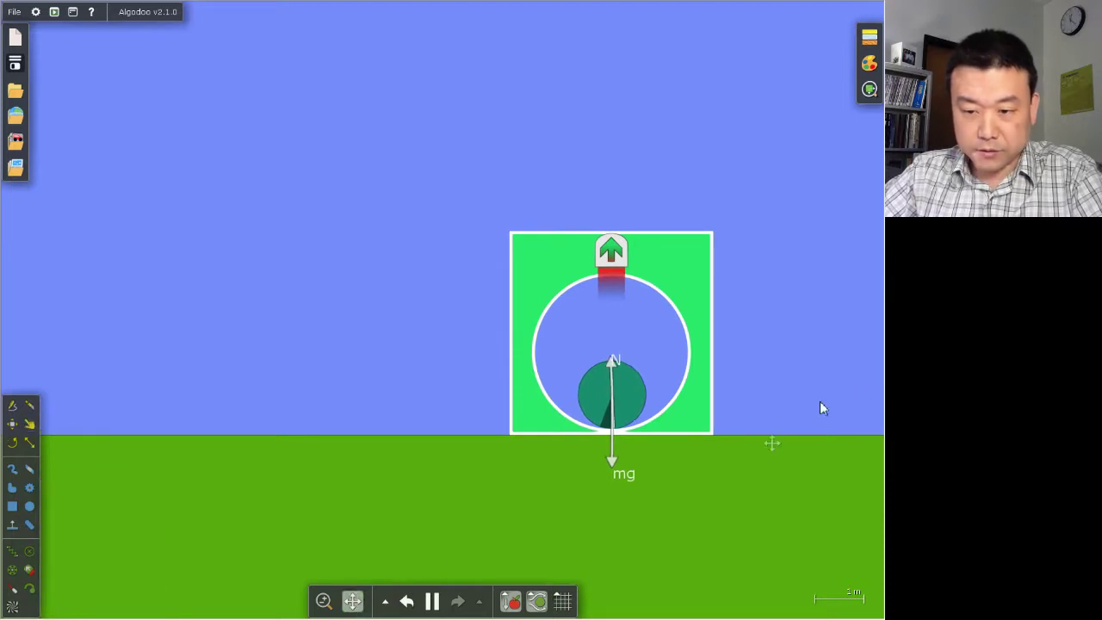
left_click_drag(841, 376, 668, 457)
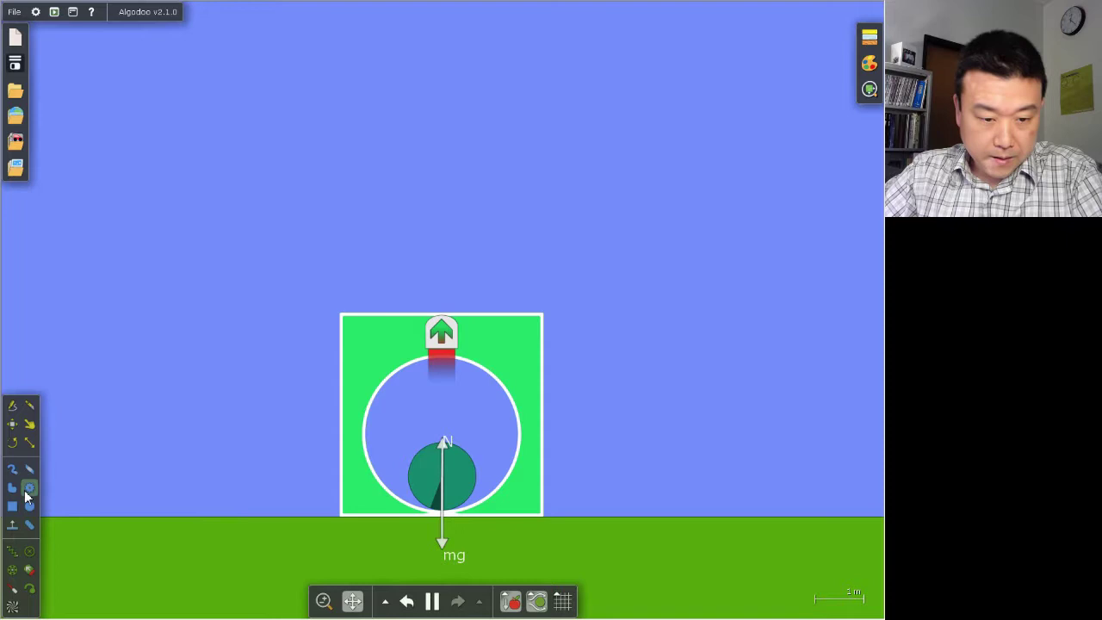
left_click(31, 425)
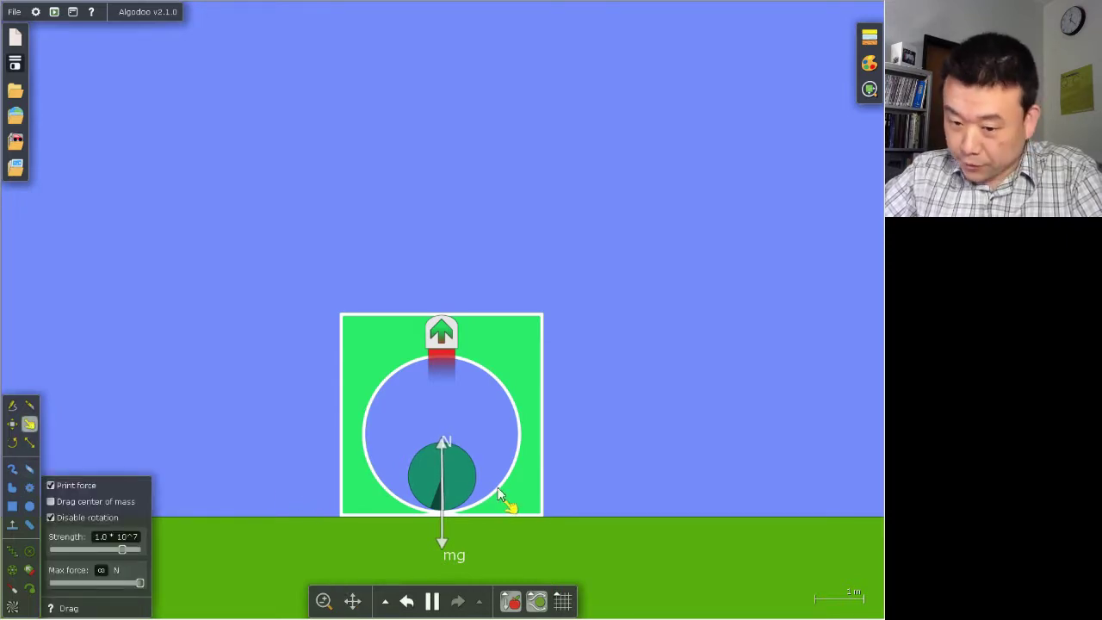
left_click_drag(512, 497, 525, 336)
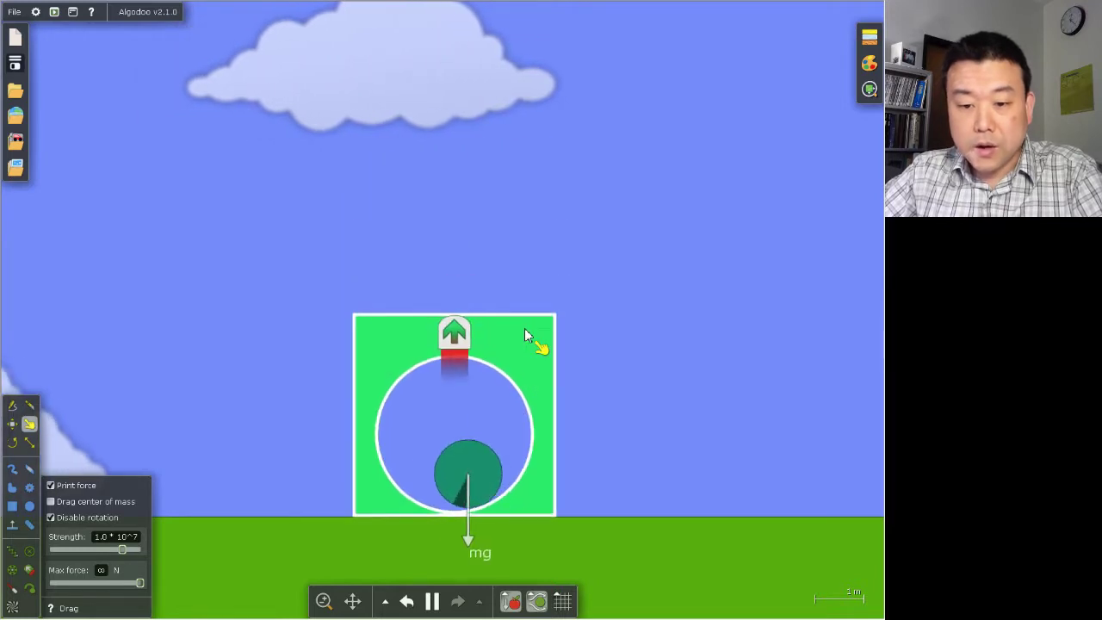
left_click_drag(492, 441, 428, 487)
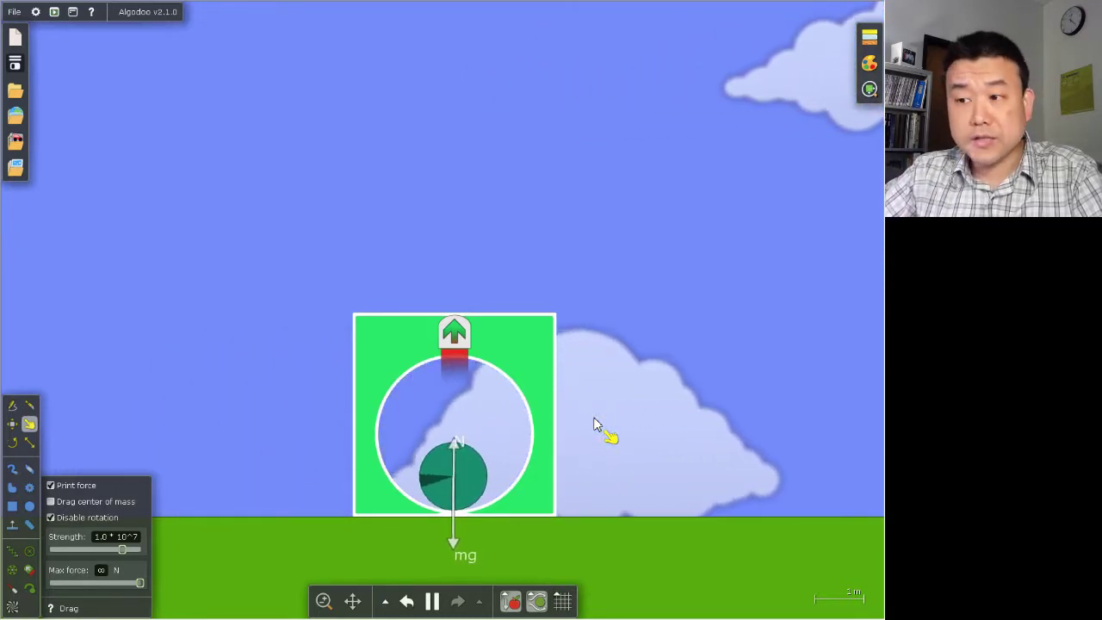
- Set the thruster force to 170 N
right_click(453, 334)
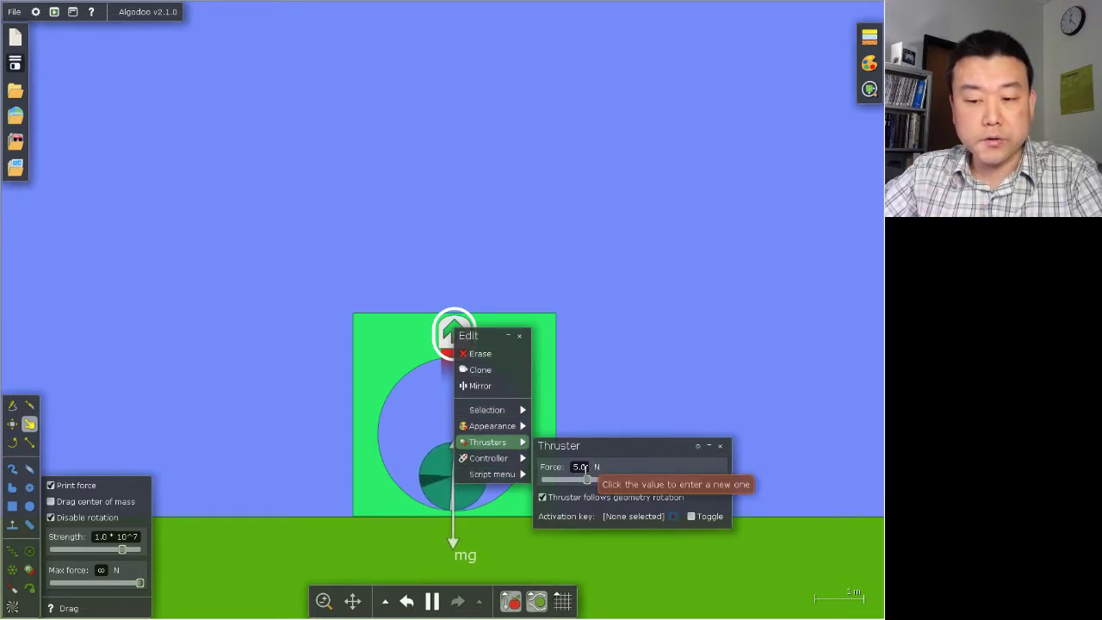
left_click(585, 468)
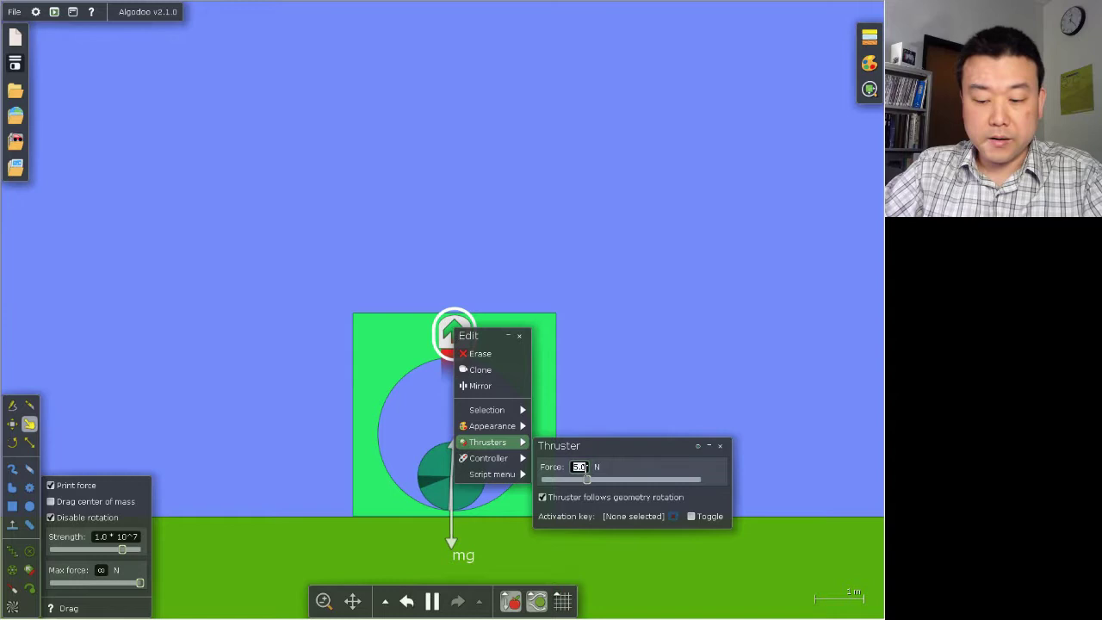
type("170")
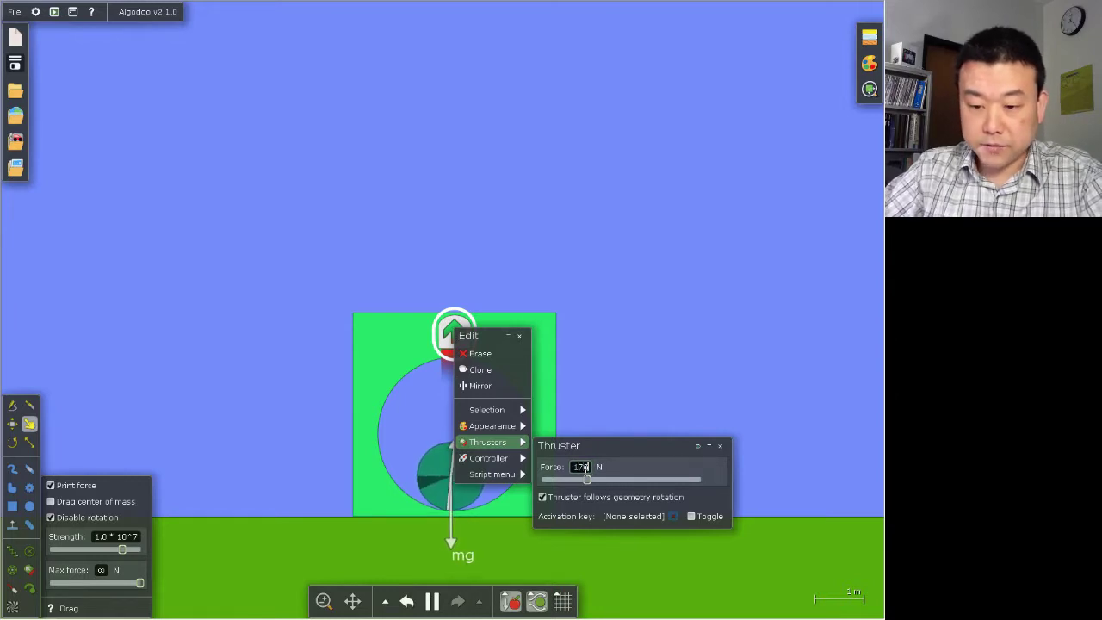
key("Return")
left_click(654, 394)
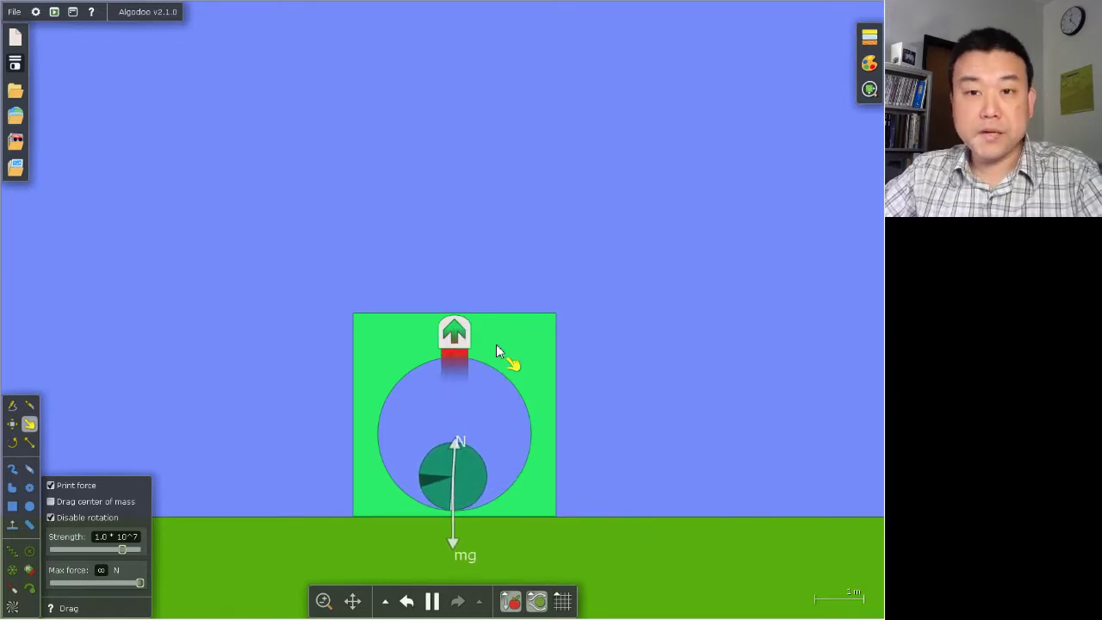
- Pull the box into the air, then pause the simulation and switch to the Move tool
left_click_drag(496, 351, 498, 131)
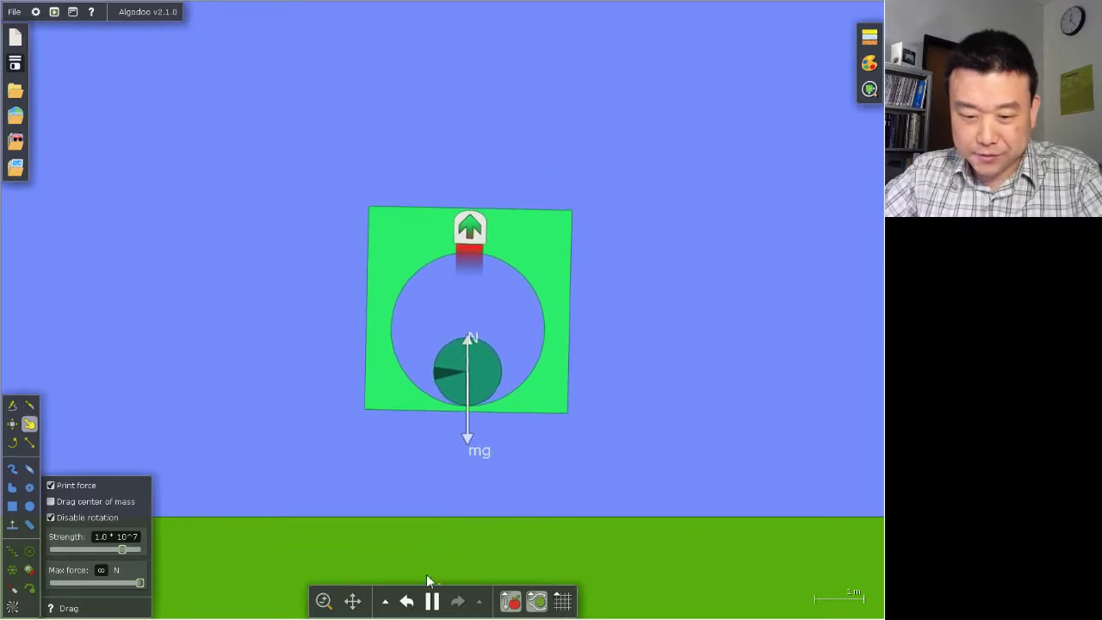
left_click(432, 601)
left_click(407, 601)
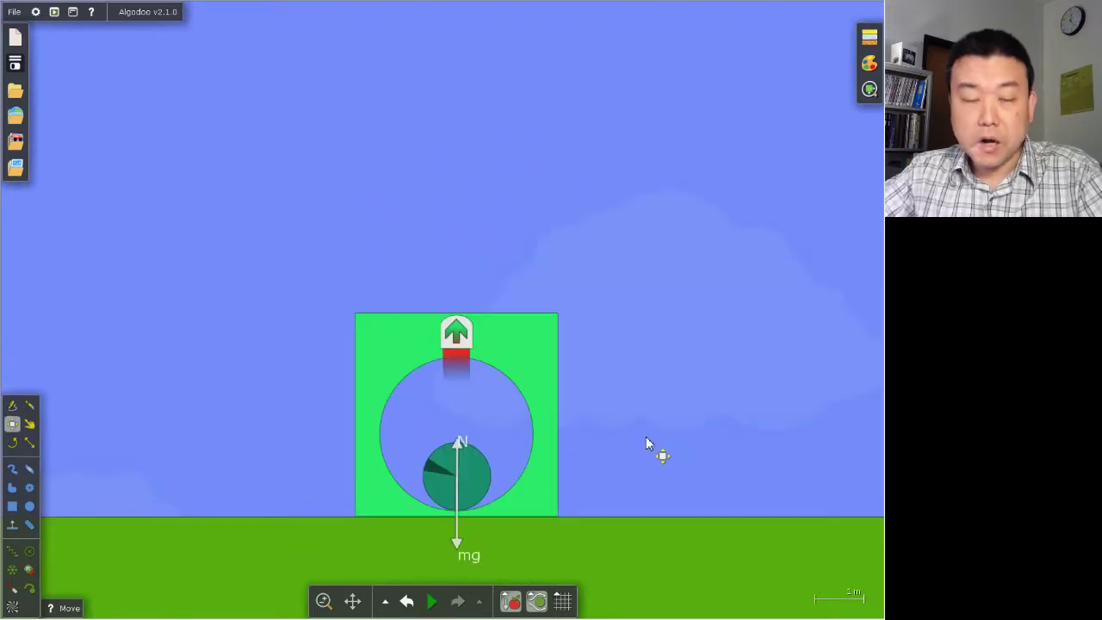
- Slide the thruster's Force setting up to 250 N and close its settings
right_click(457, 334)
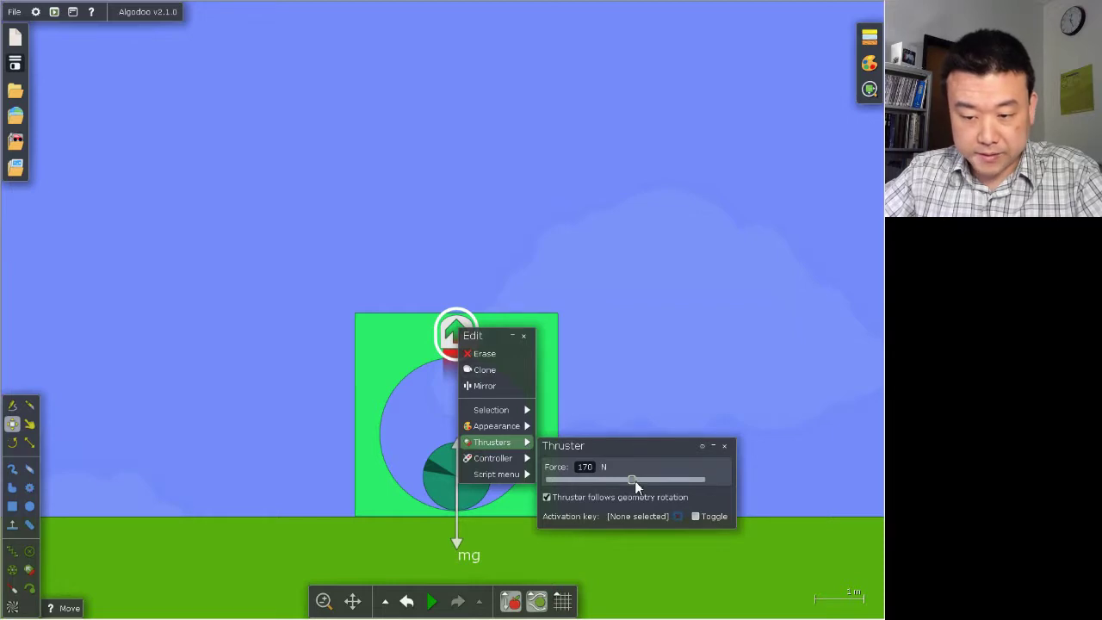
left_click_drag(629, 478, 636, 479)
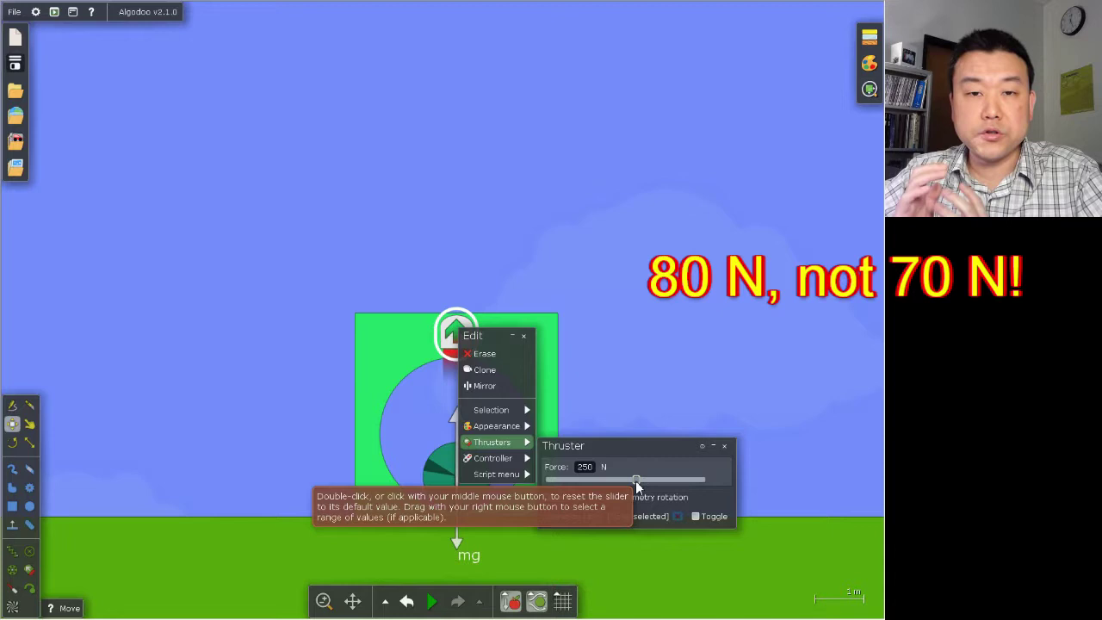
left_click(555, 287)
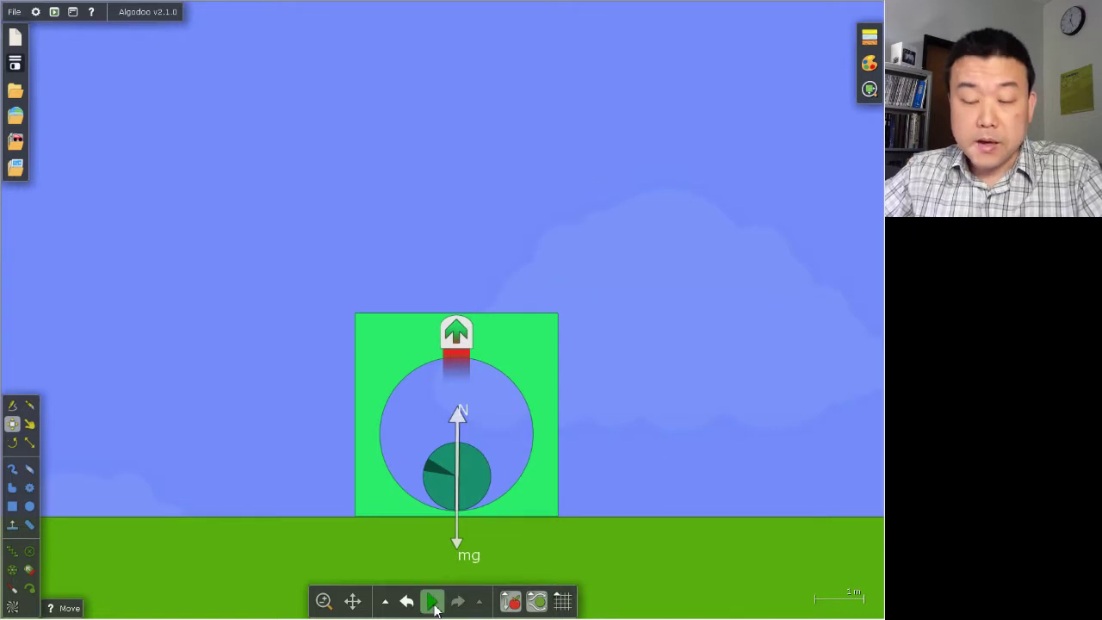
- Run the simulation at 0.250× speed so the 250 N thruster lifts the box
mouse_move(432, 599)
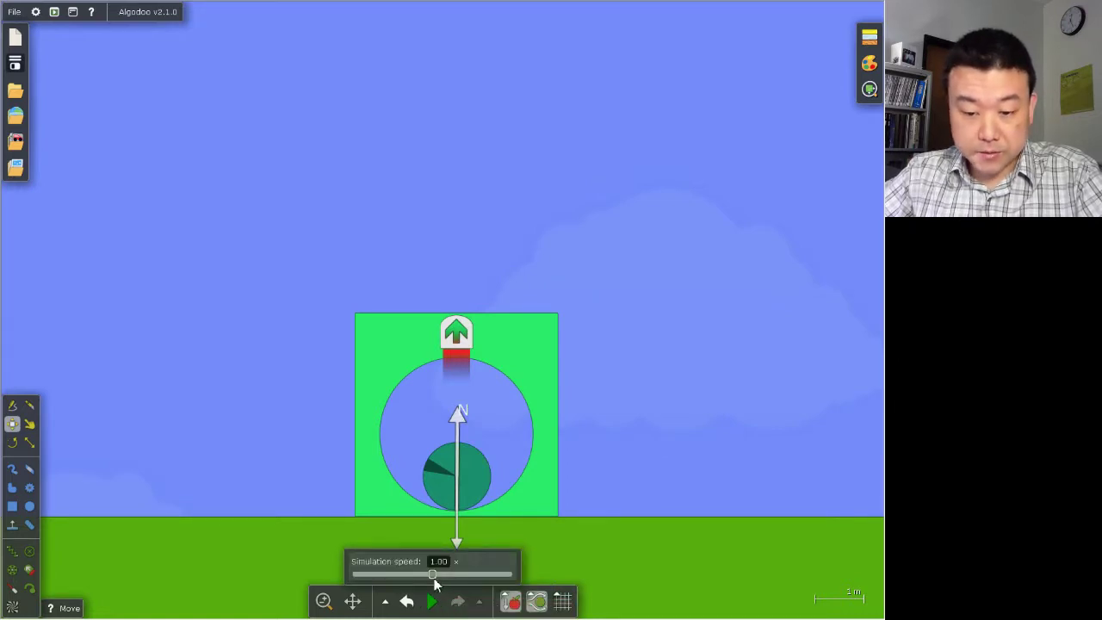
left_click_drag(434, 582, 385, 583)
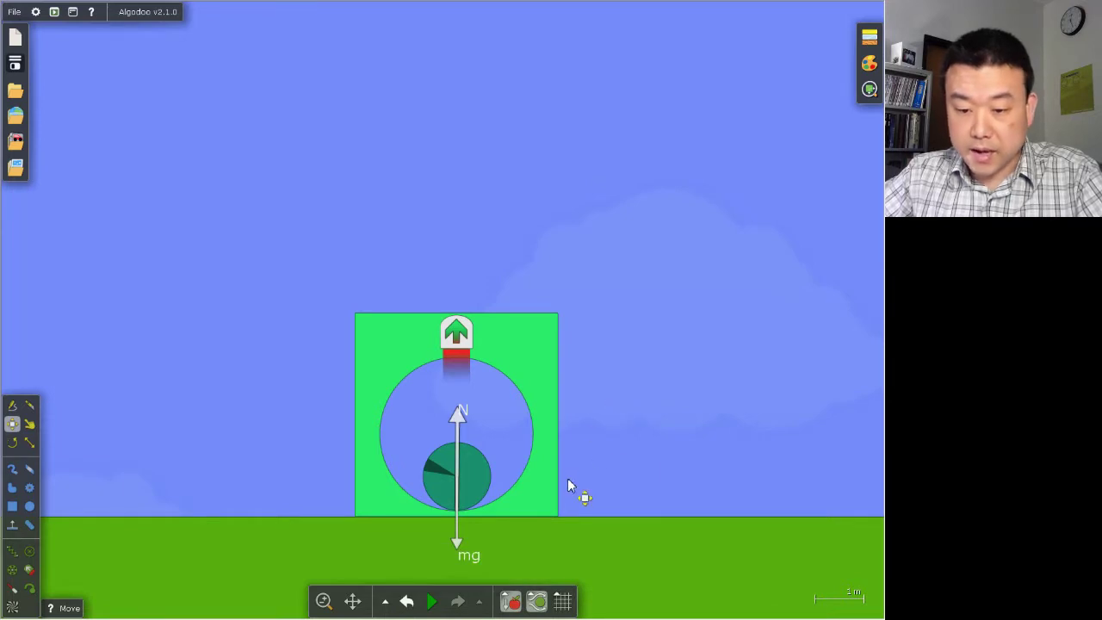
left_click(432, 604)
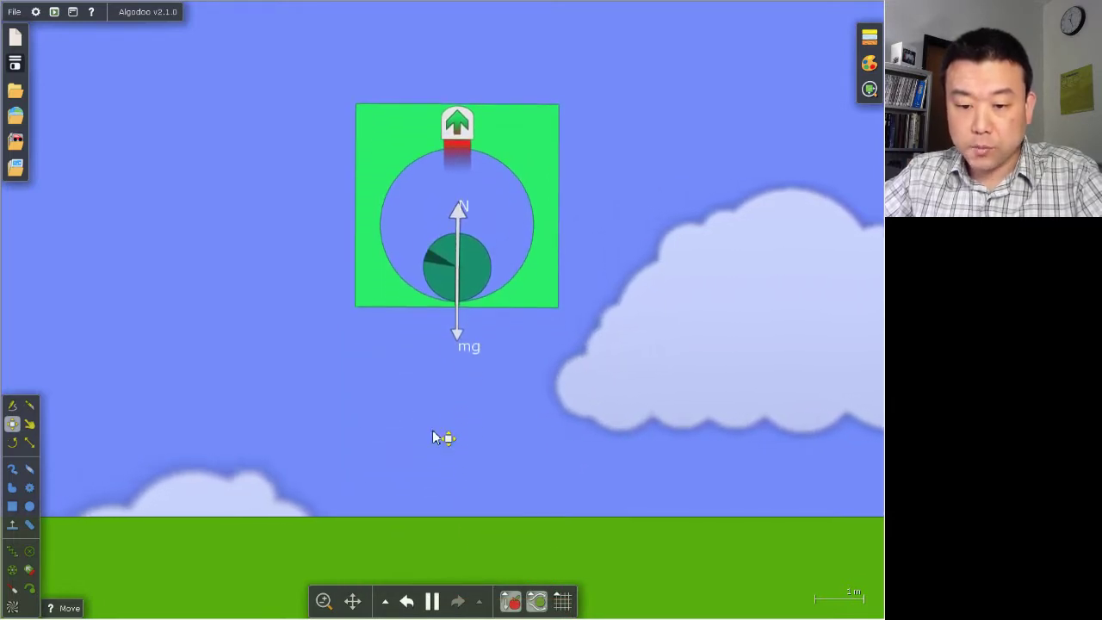
- Freeze the simulation with the thruster box high above the ground
left_click(432, 601)
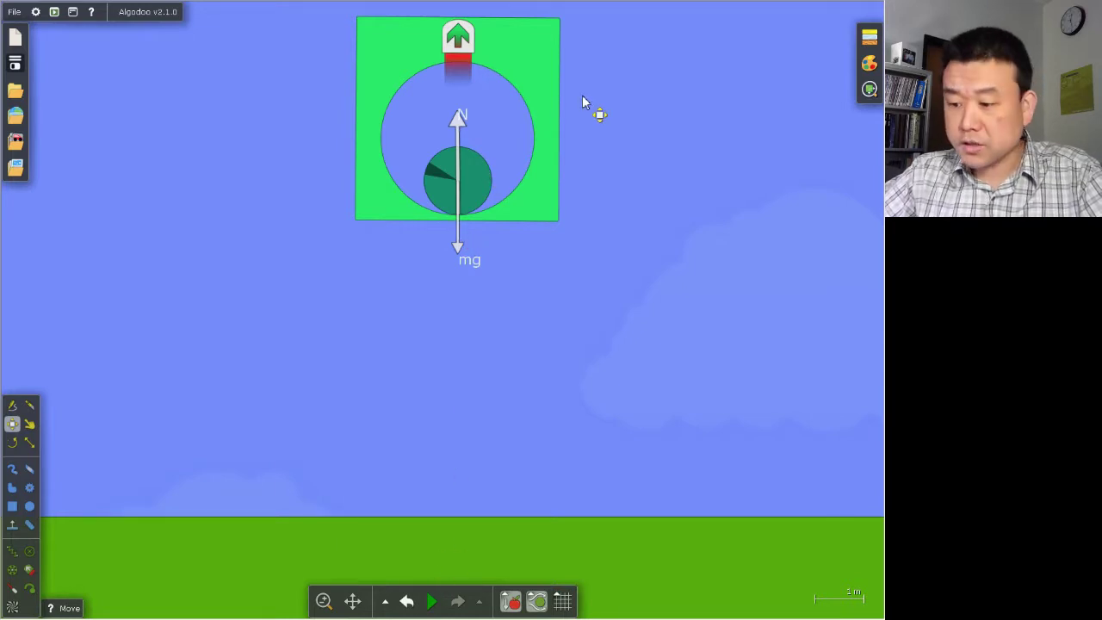
- Undo the thrust change so the thruster force returns to 170 N
right_click(458, 39)
mouse_move(489, 151)
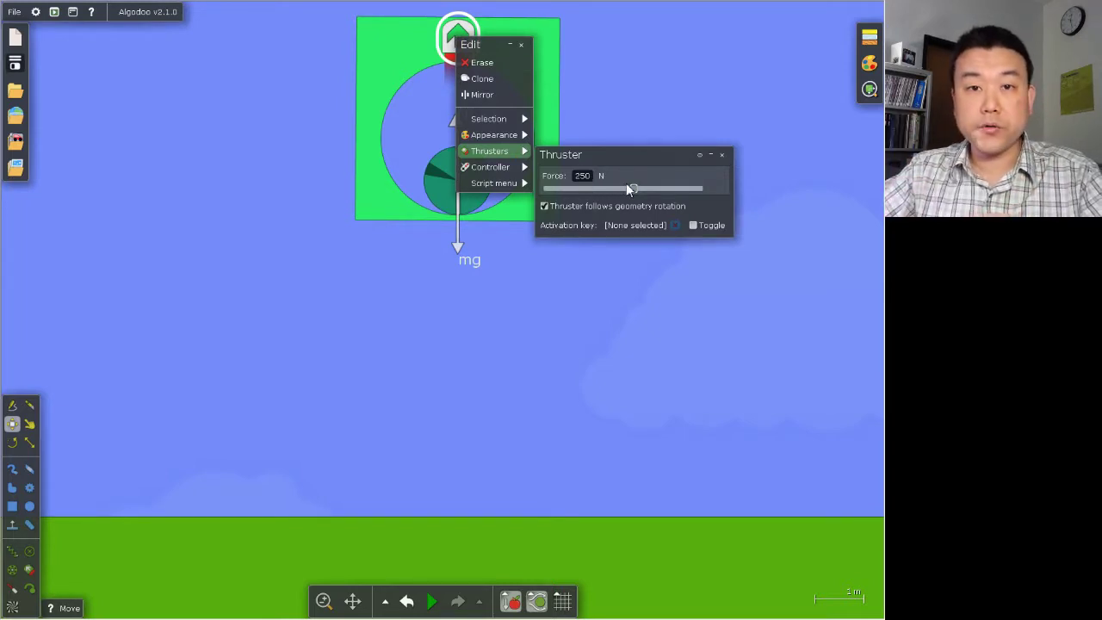
key("ctrl+z")
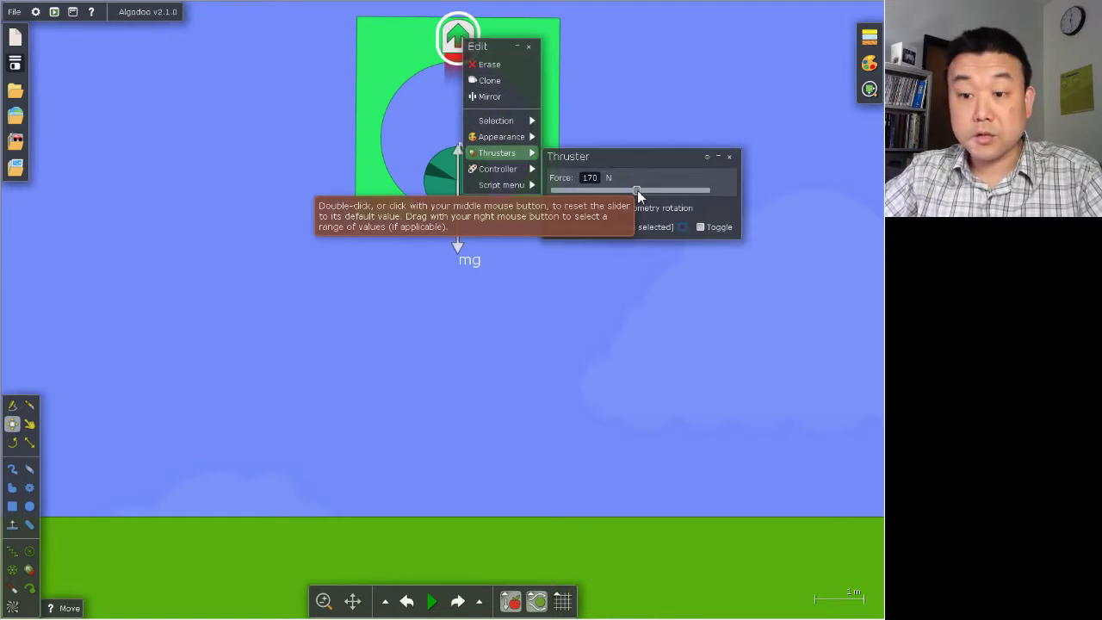
- Select the box, ball and thruster and set Velocity (X) and Velocity (Y) to 0
left_click_drag(649, 322, 310, 22)
right_click(524, 59)
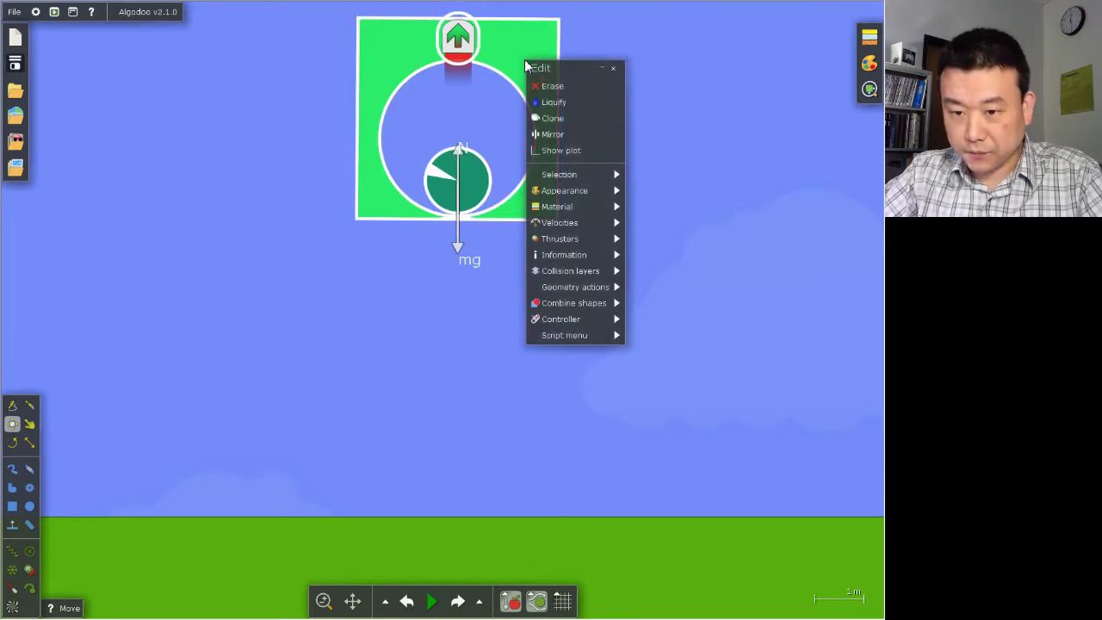
mouse_move(571, 228)
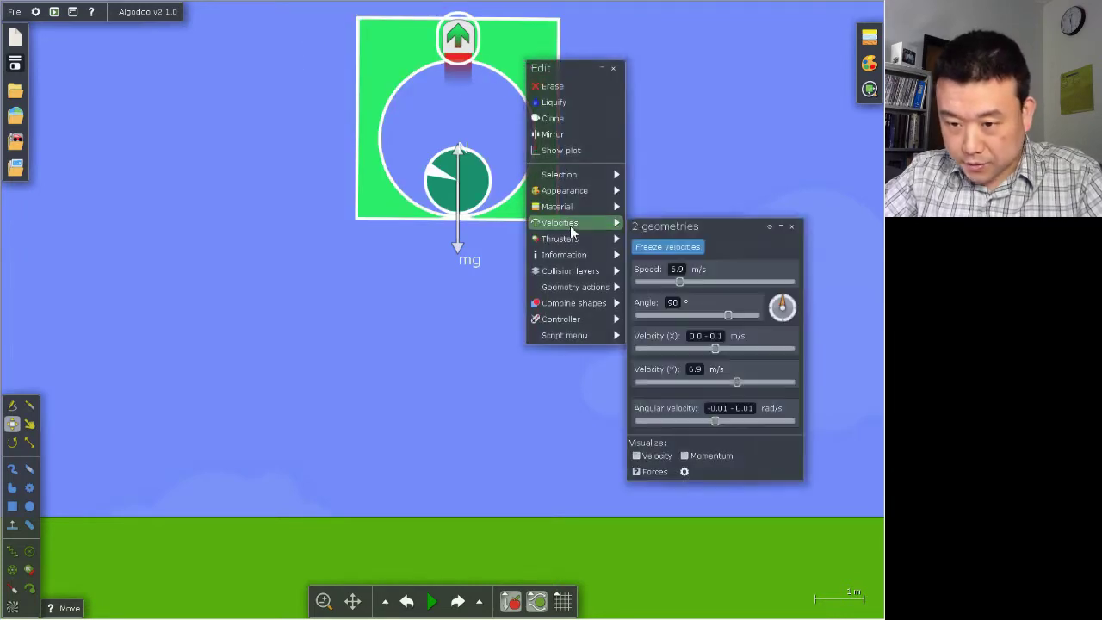
left_click(707, 336)
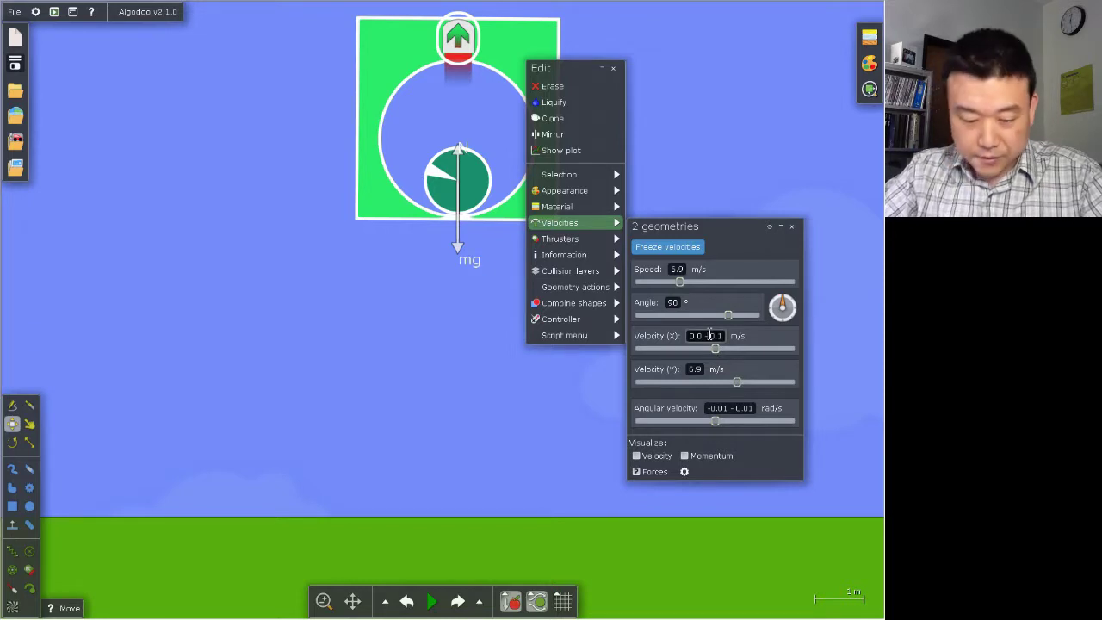
key("ctrl+a")
type("0")
key("Return")
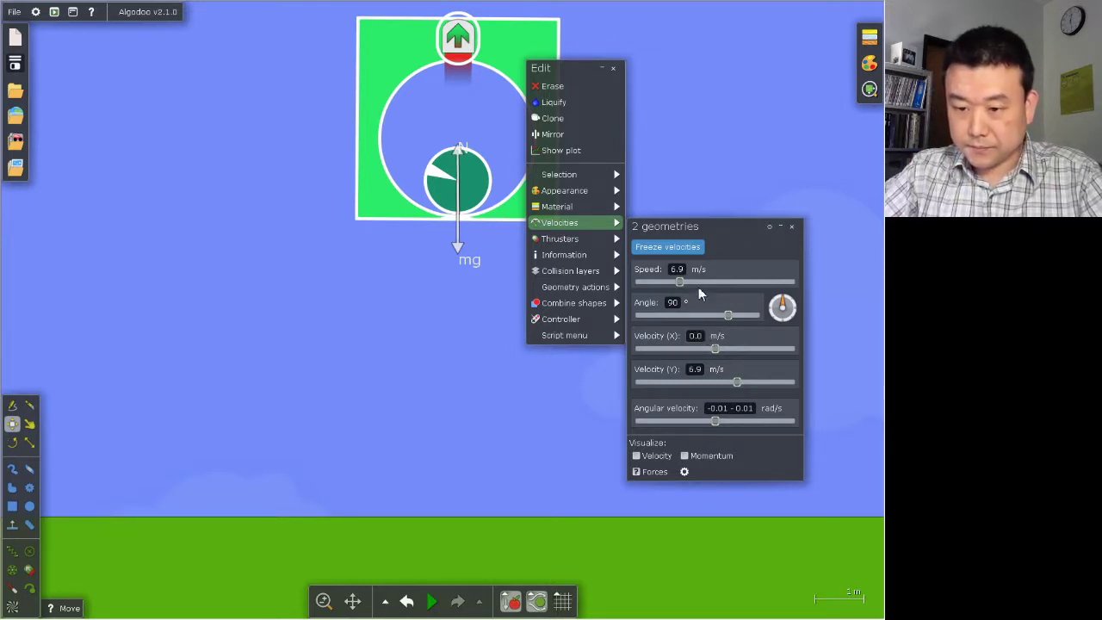
left_click(698, 368)
type("0")
key("Return")
left_click(743, 197)
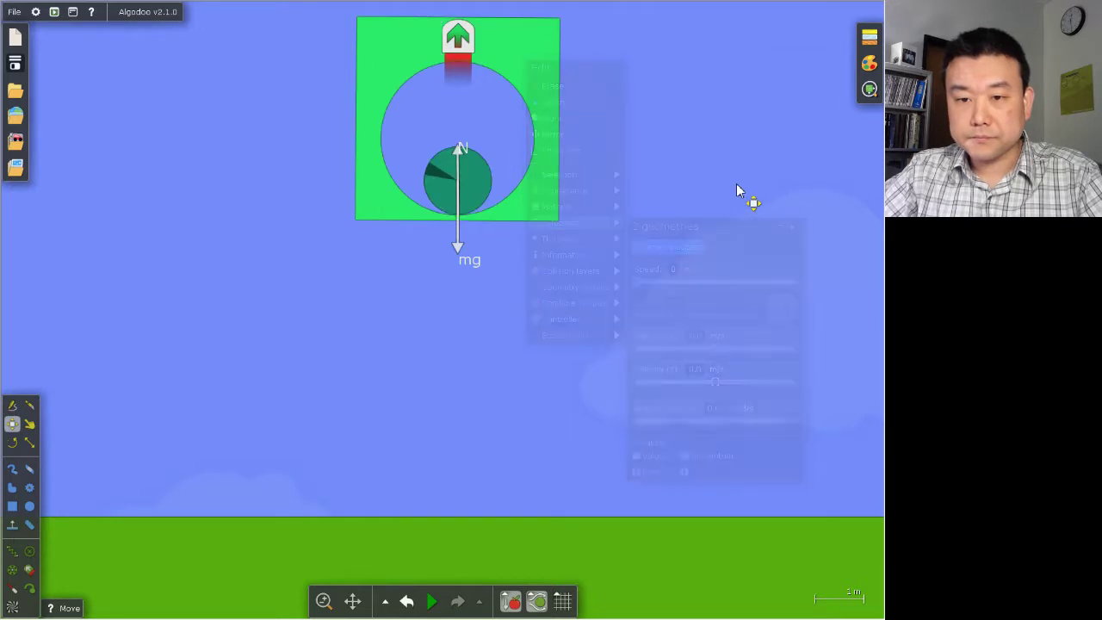
- Verify the thruster reads 170 N, then run the simulation briefly and pause with the box hovering
right_click(469, 48)
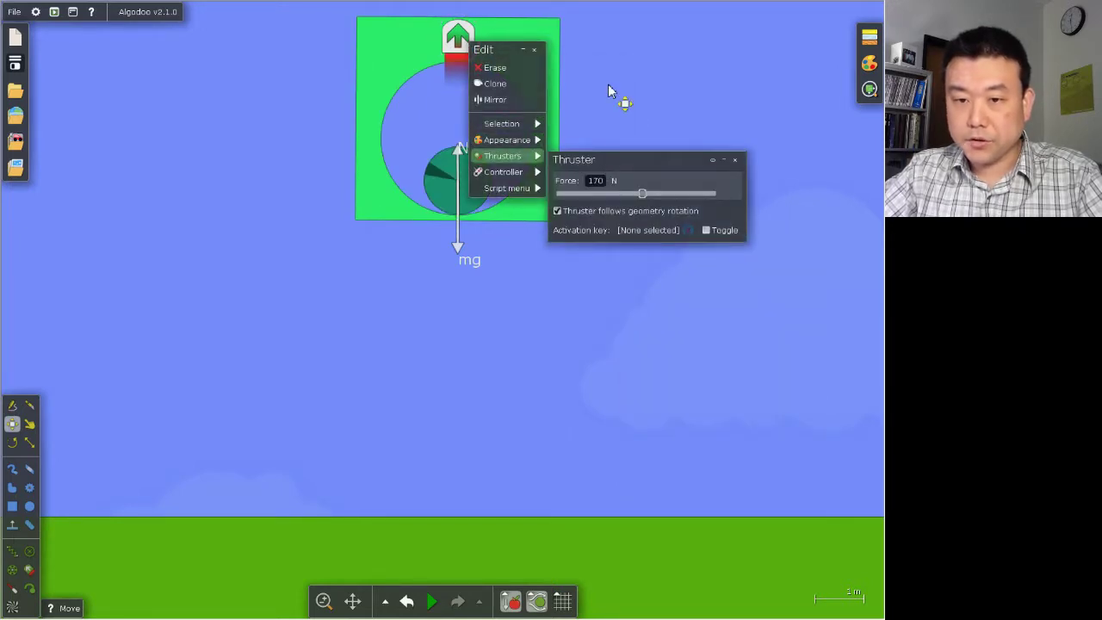
left_click(608, 91)
left_click(431, 601)
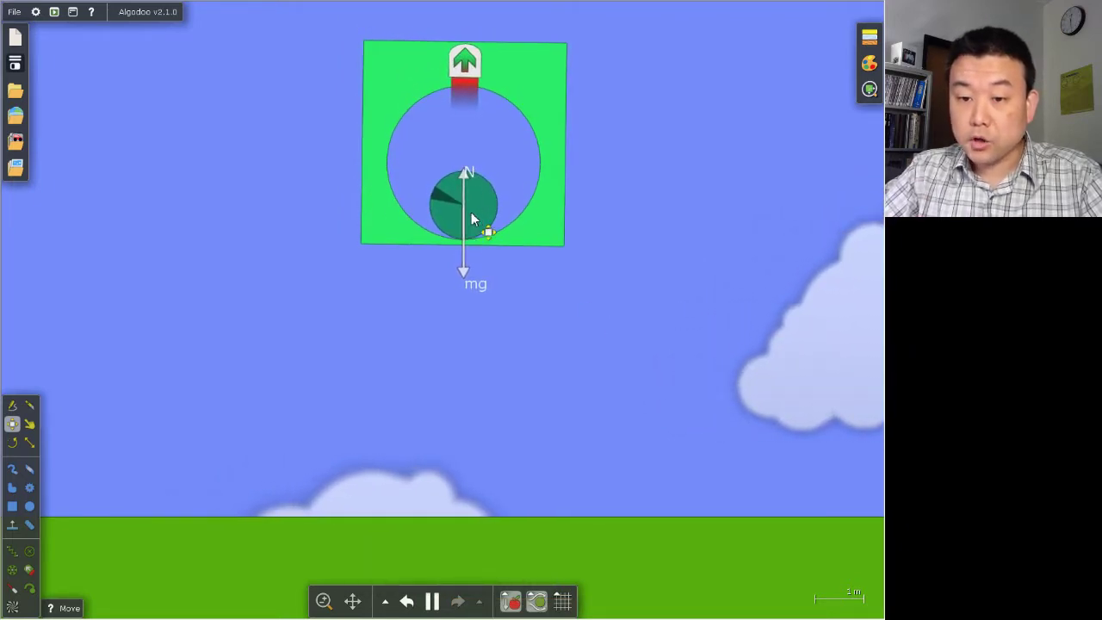
left_click(433, 599)
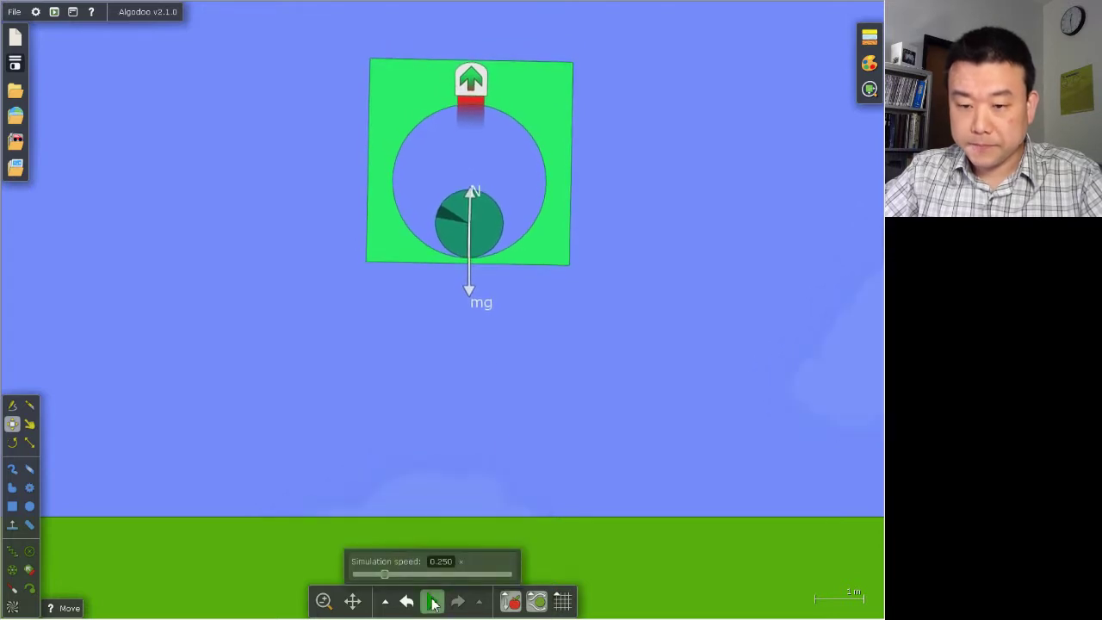
- Adjust the thruster's Force value, then run the simulation briefly and pause it
right_click(479, 86)
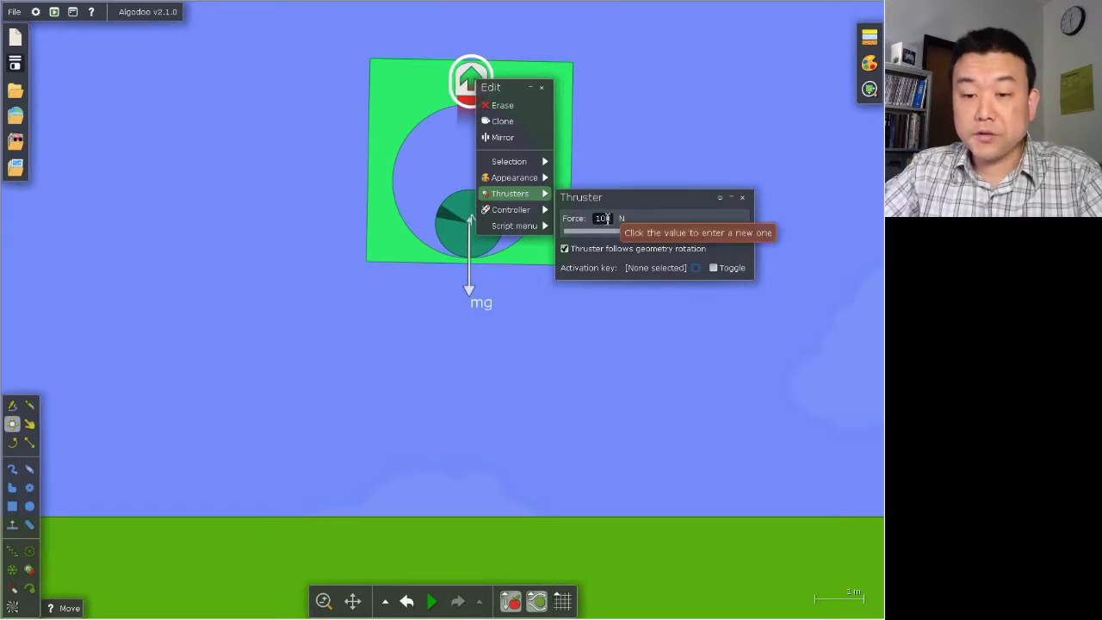
left_click(618, 143)
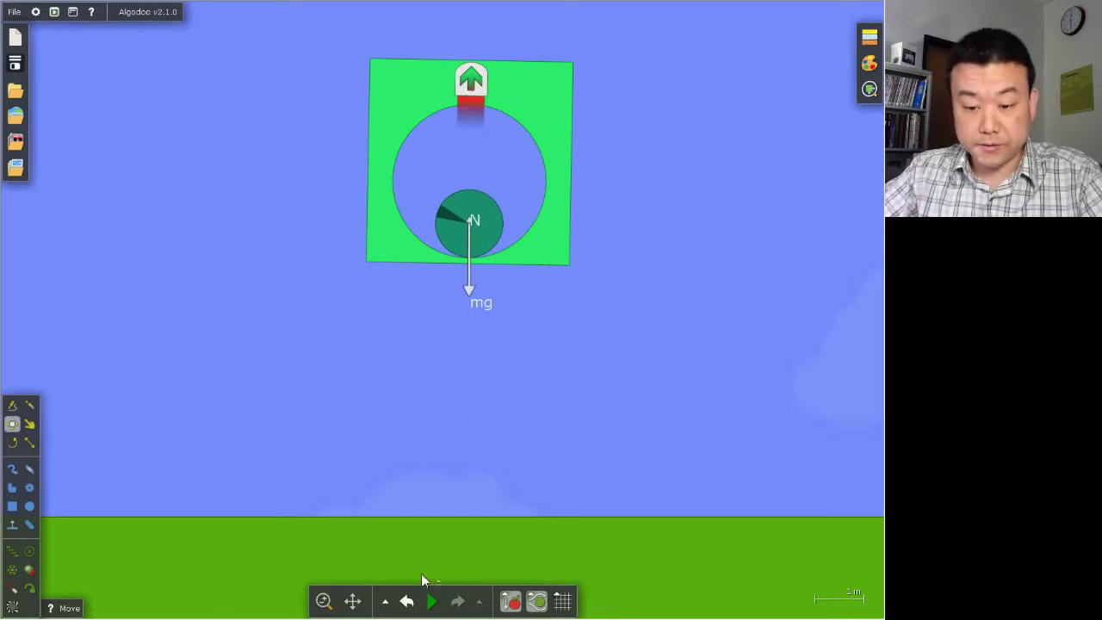
left_click(433, 602)
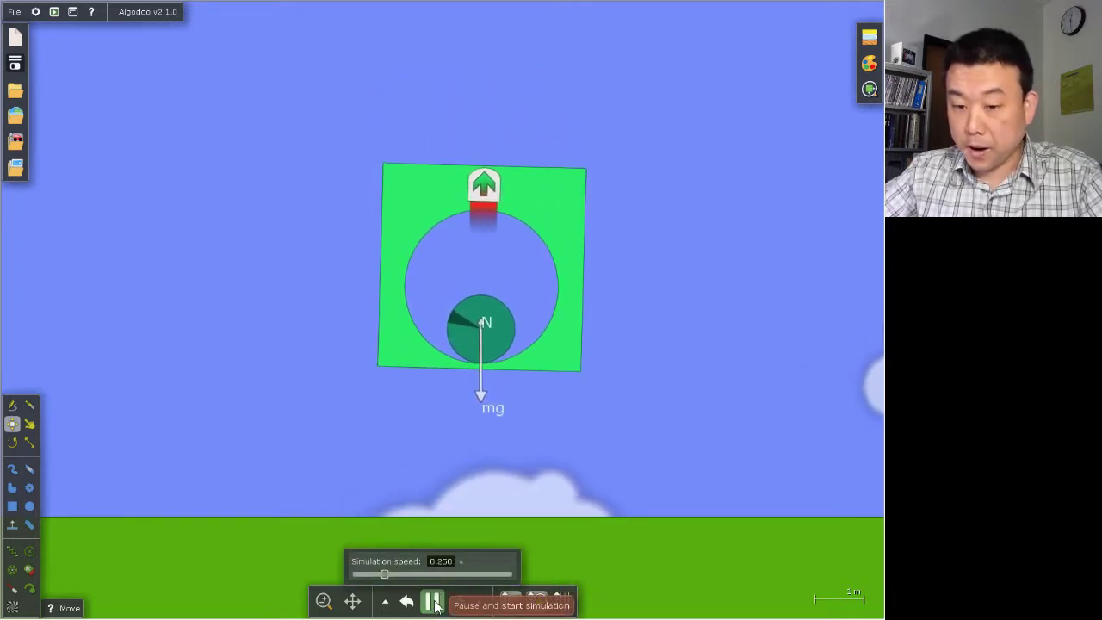
left_click(432, 602)
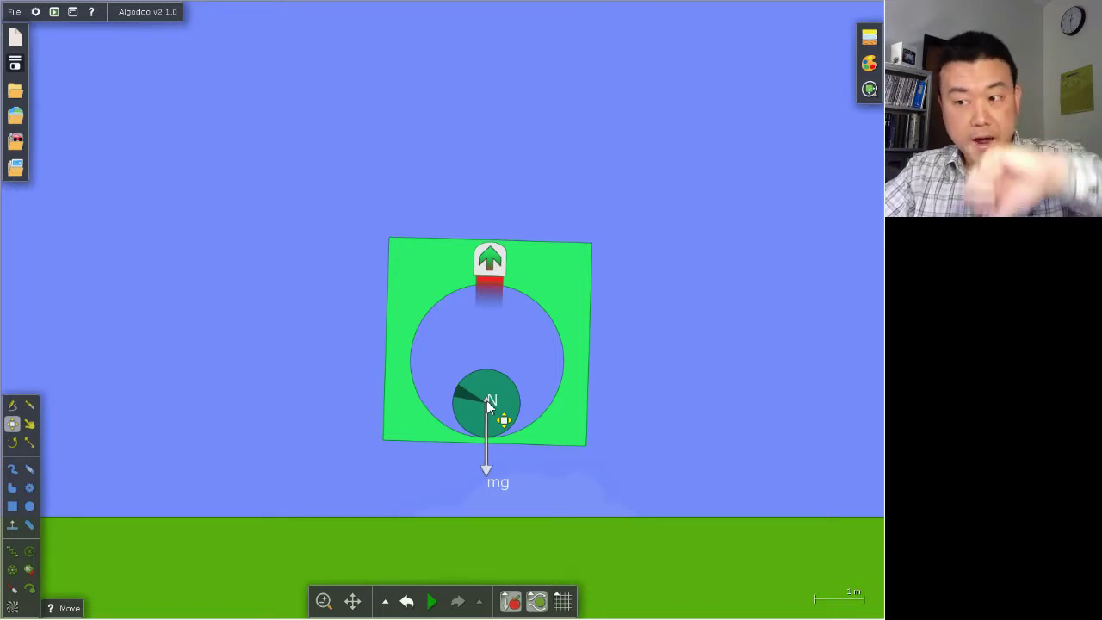
left_click(432, 601)
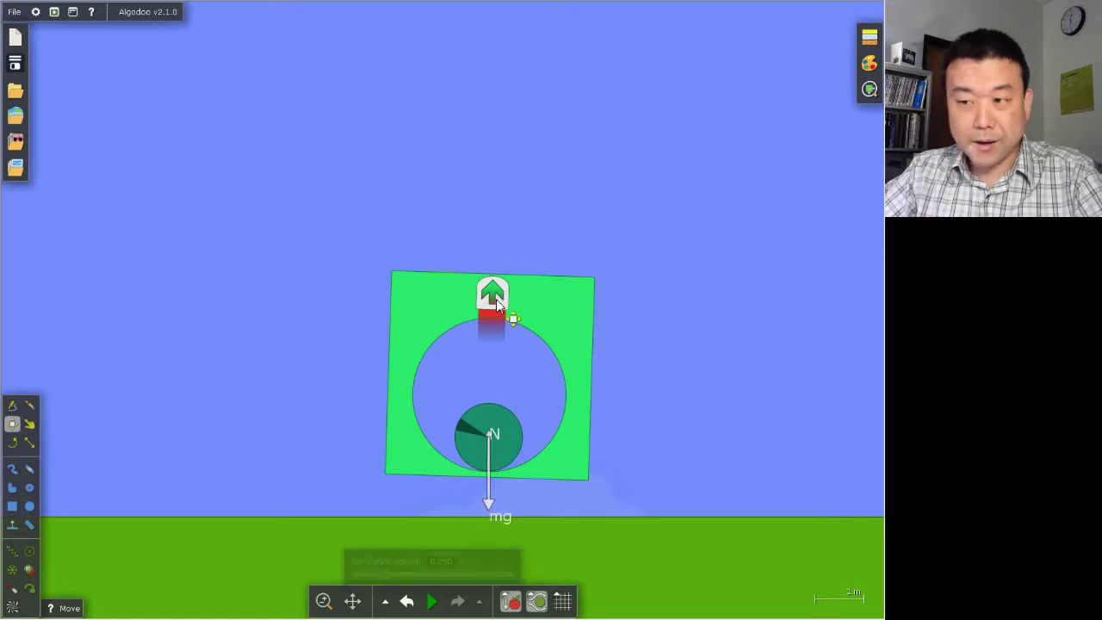
right_click(491, 296)
mouse_move(527, 403)
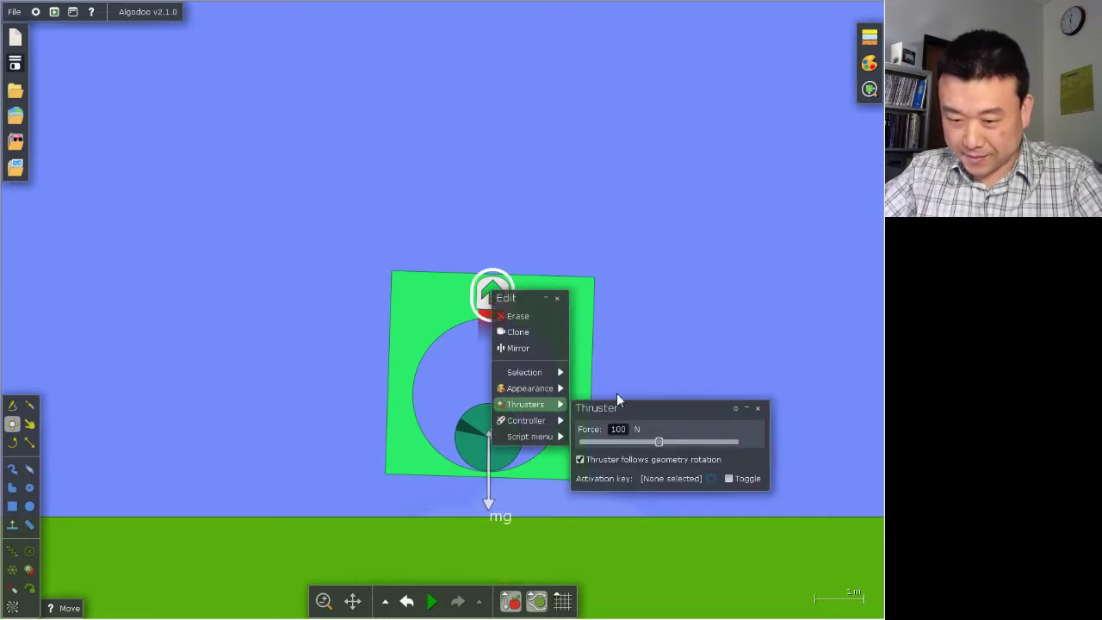
left_click_drag(660, 442, 577, 443)
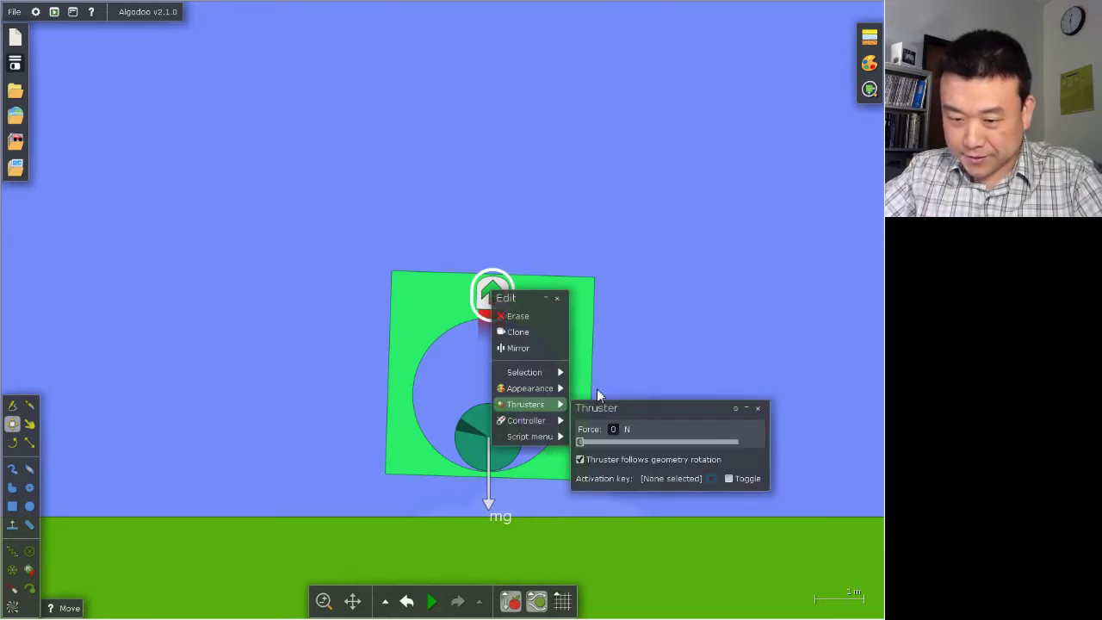
left_click(433, 601)
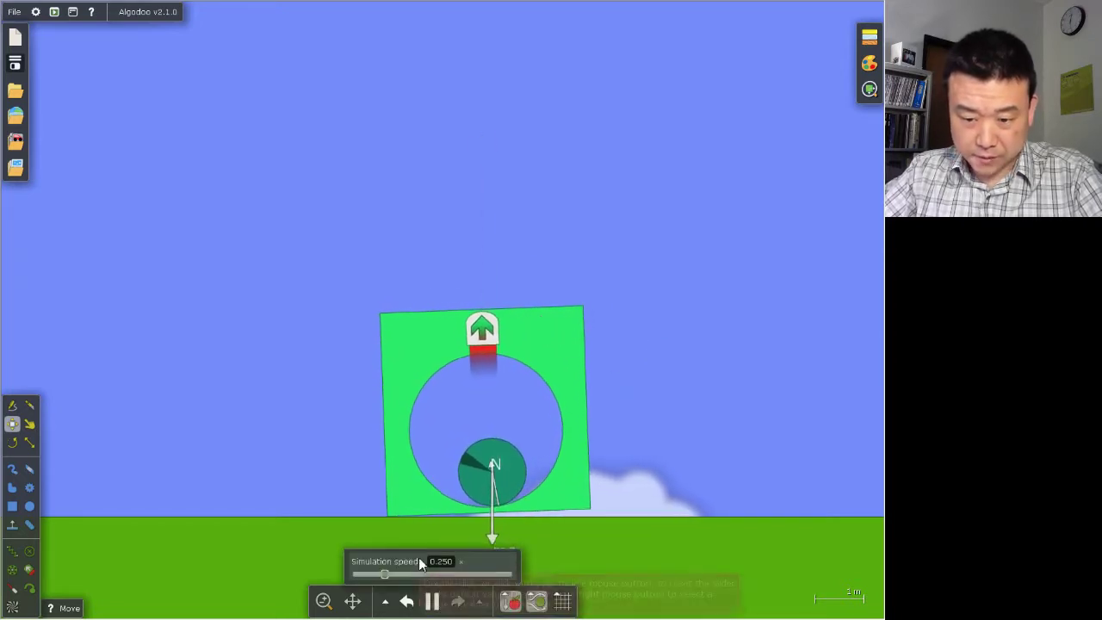
left_click_drag(386, 582, 410, 580)
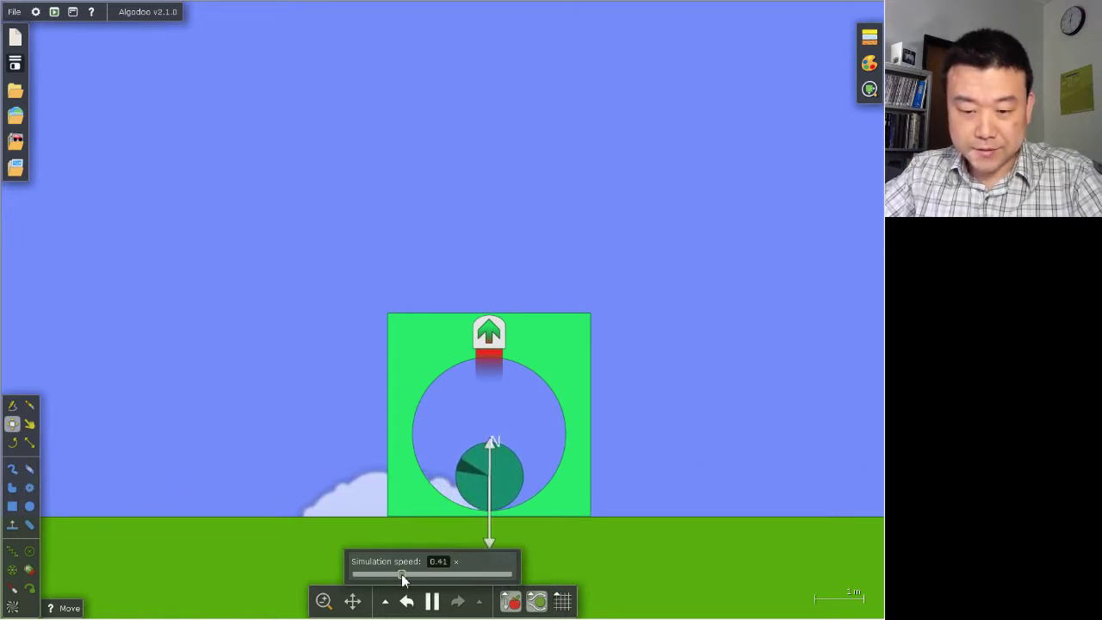
key("space")
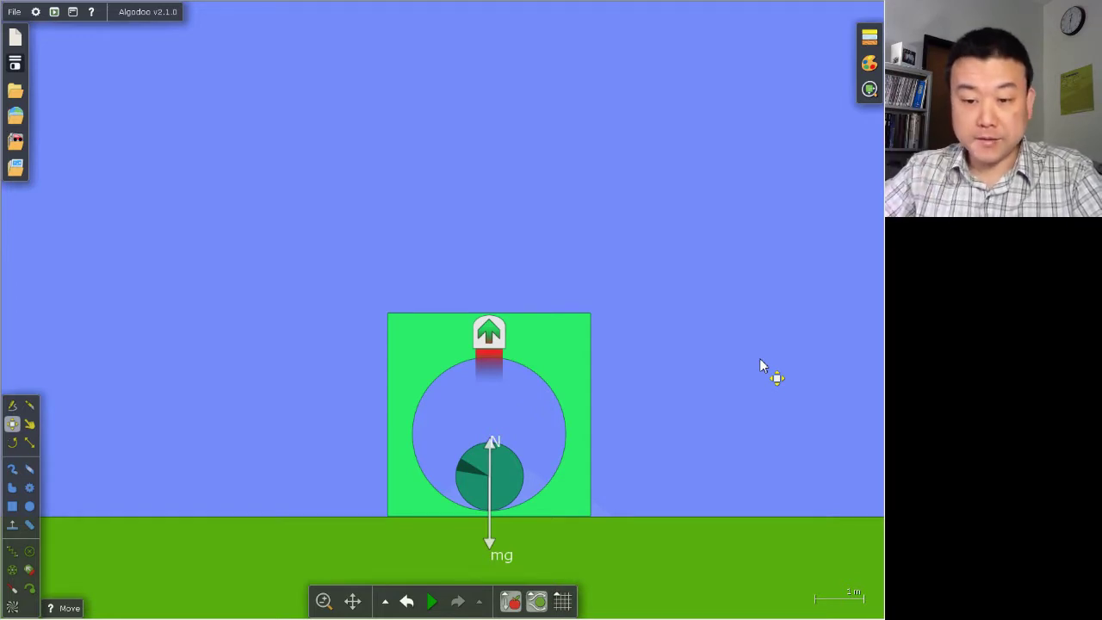
- Set the thruster force to 250 N
right_click(489, 330)
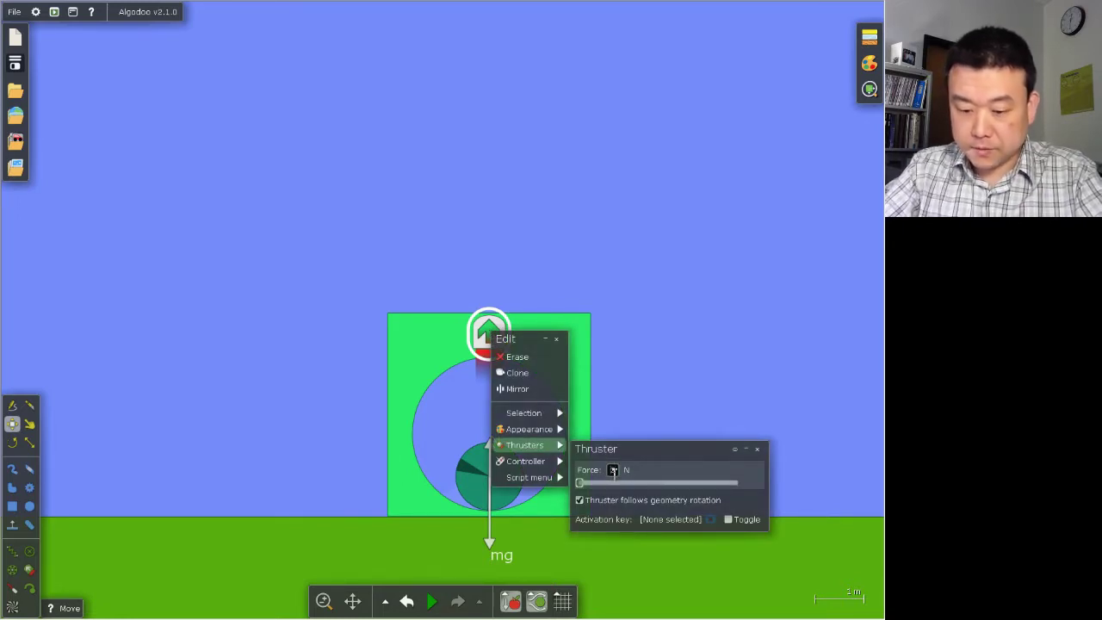
type("250")
left_click(732, 387)
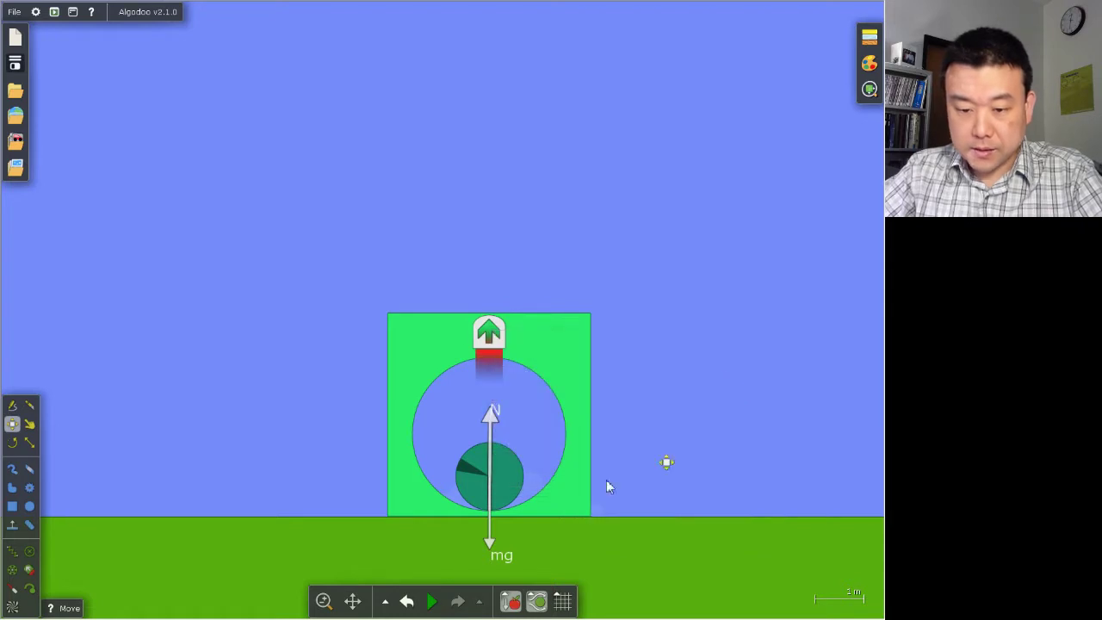
- Set simulation speed to 1.00× and run briefly so the box shoots upward, then pause
mouse_move(430, 605)
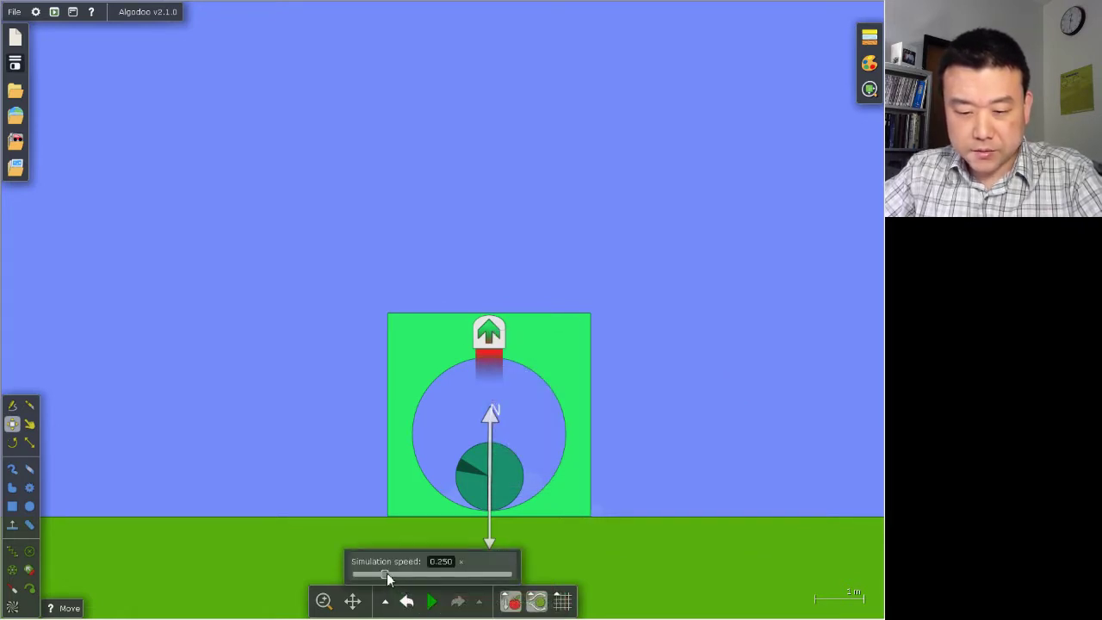
left_click_drag(385, 574, 432, 575)
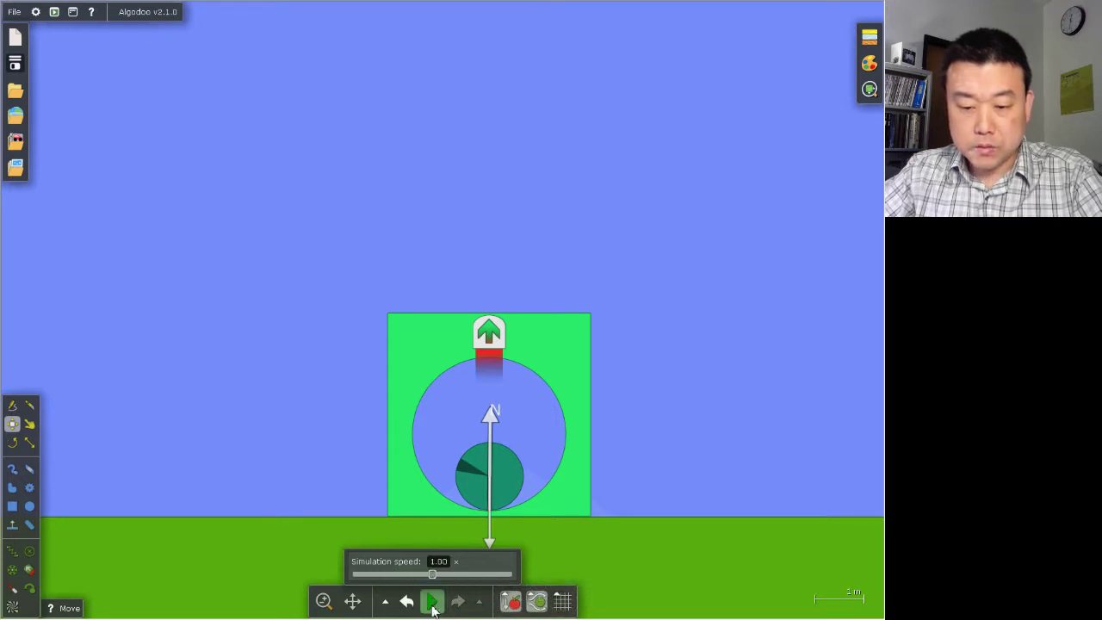
left_click(433, 605)
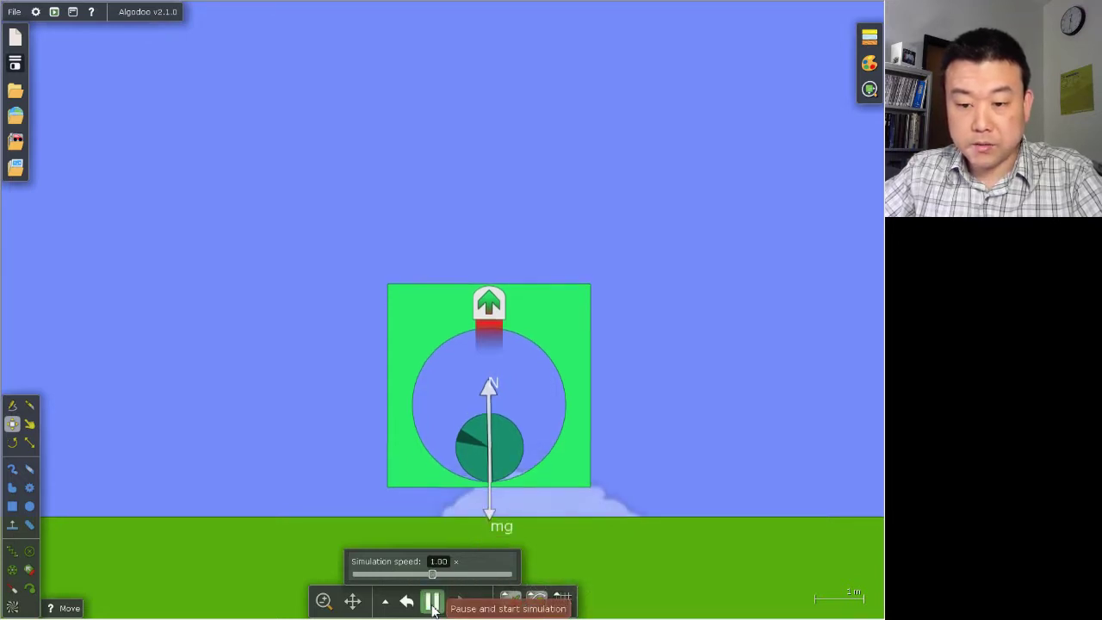
left_click(433, 605)
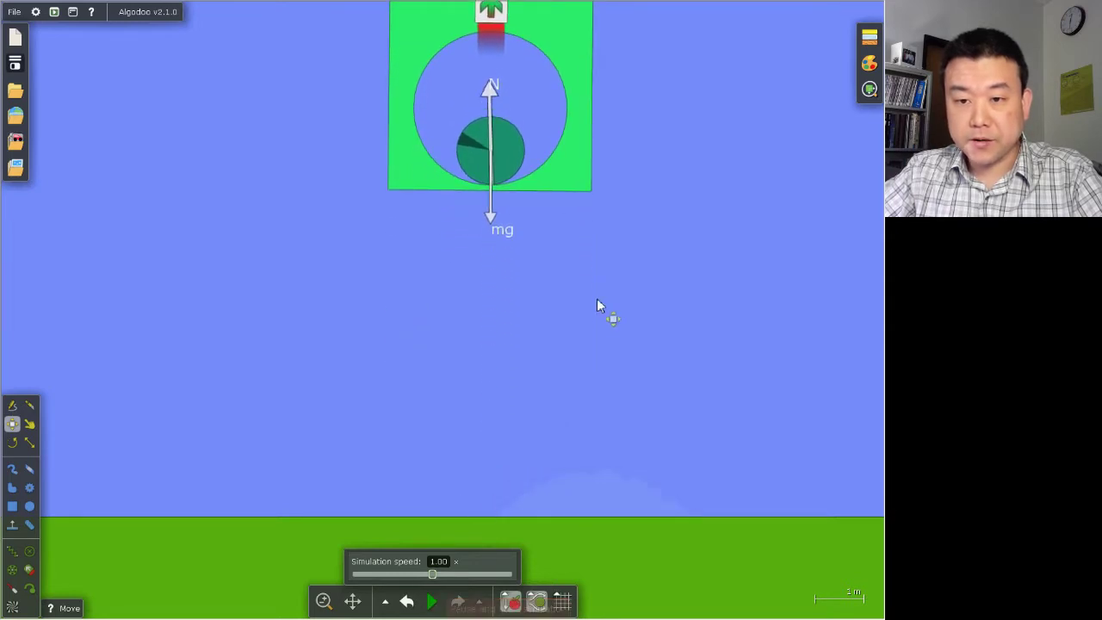
- Zoom out to the airborne box, then select box and ball and show their Velocities settings
scroll(600, 304, "down", 5)
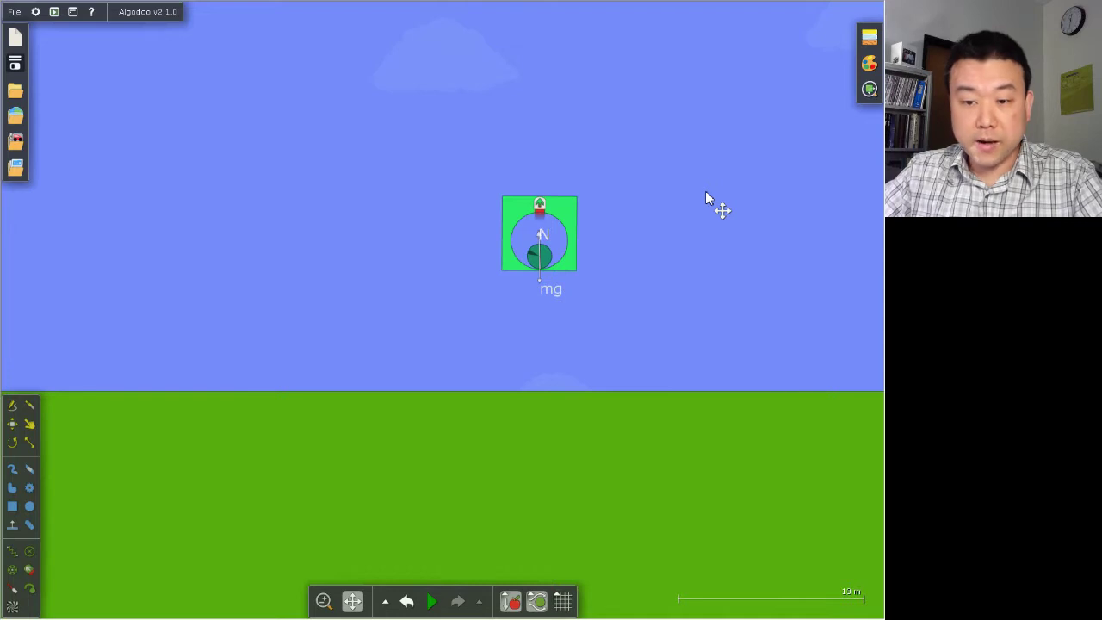
left_click_drag(705, 190, 616, 353)
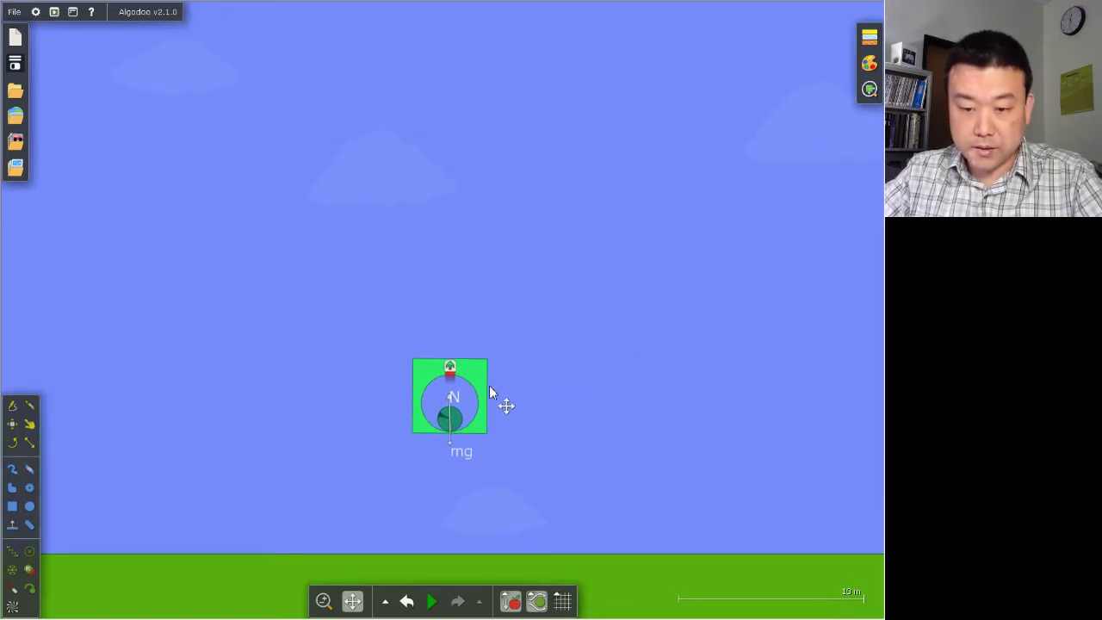
key("m")
left_click_drag(387, 336, 522, 482)
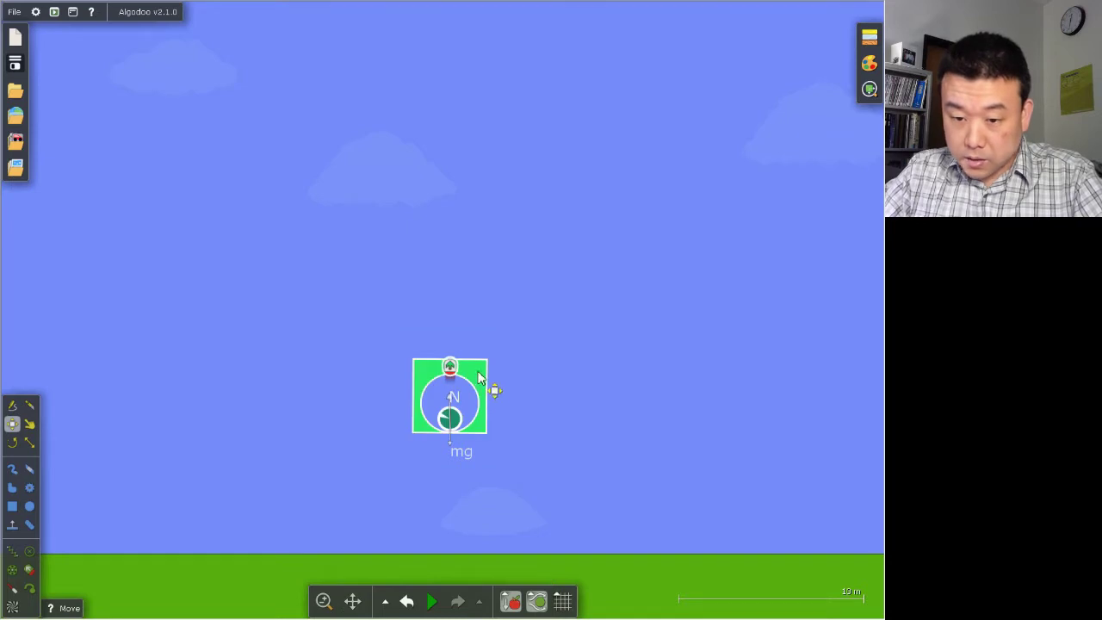
right_click(479, 377)
mouse_move(544, 497)
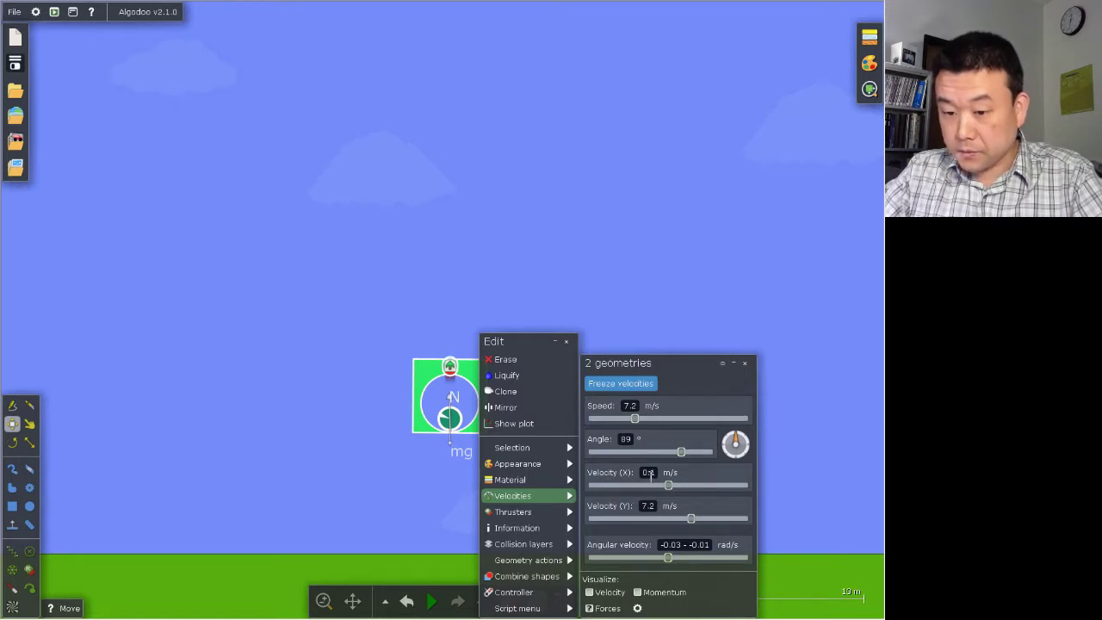
- Set the thruster force to 170 N and run briefly at 1.00× so the box rises near the top
left_click(646, 323)
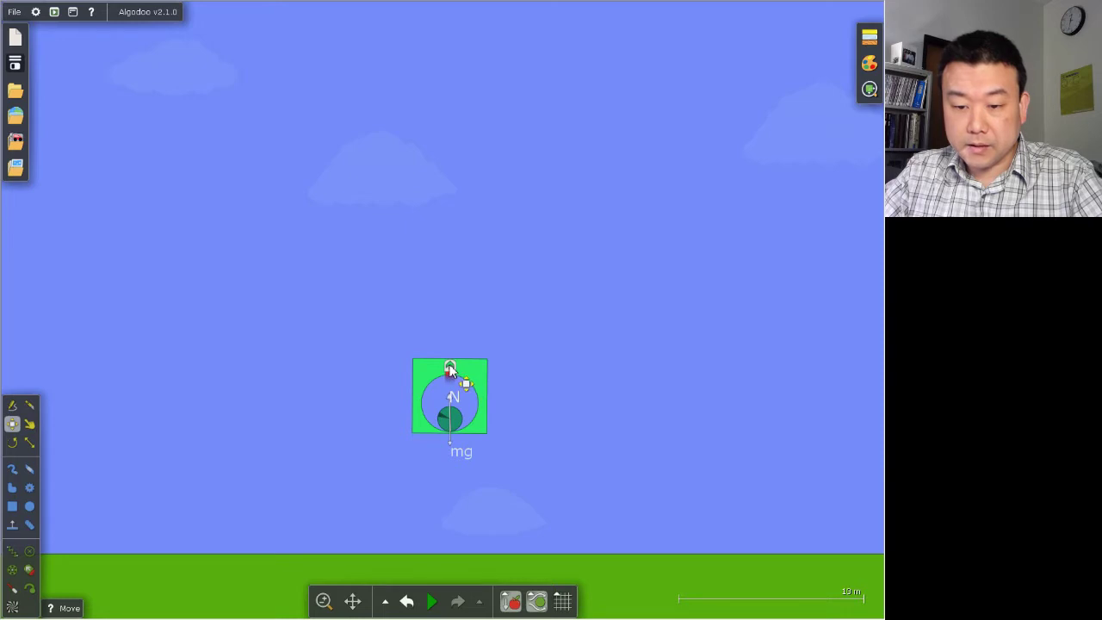
right_click(449, 368)
left_click(577, 504)
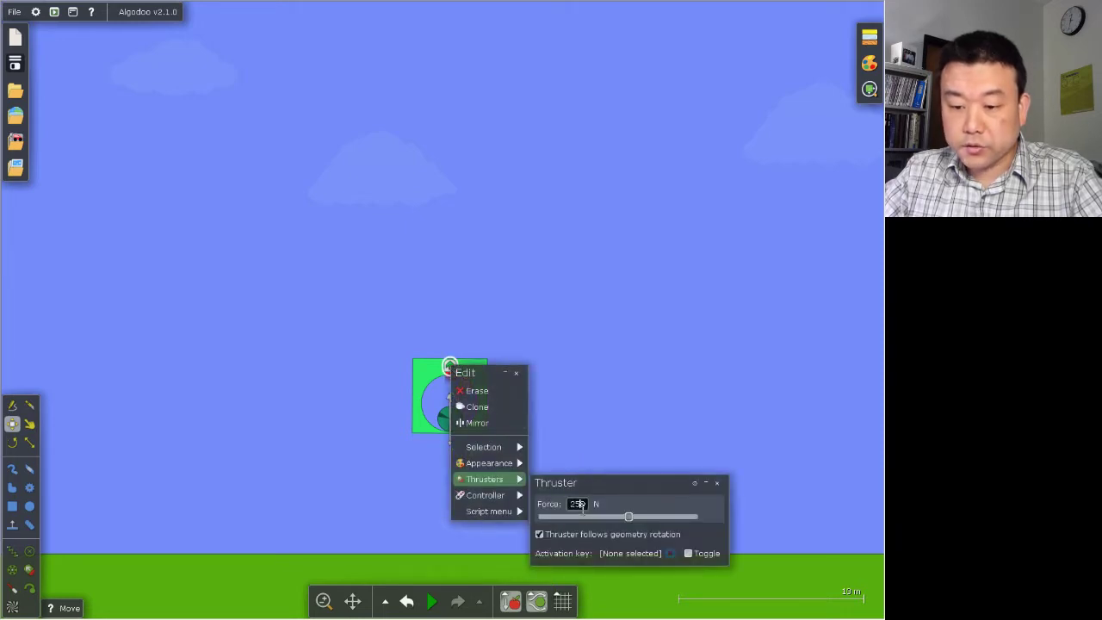
type("170")
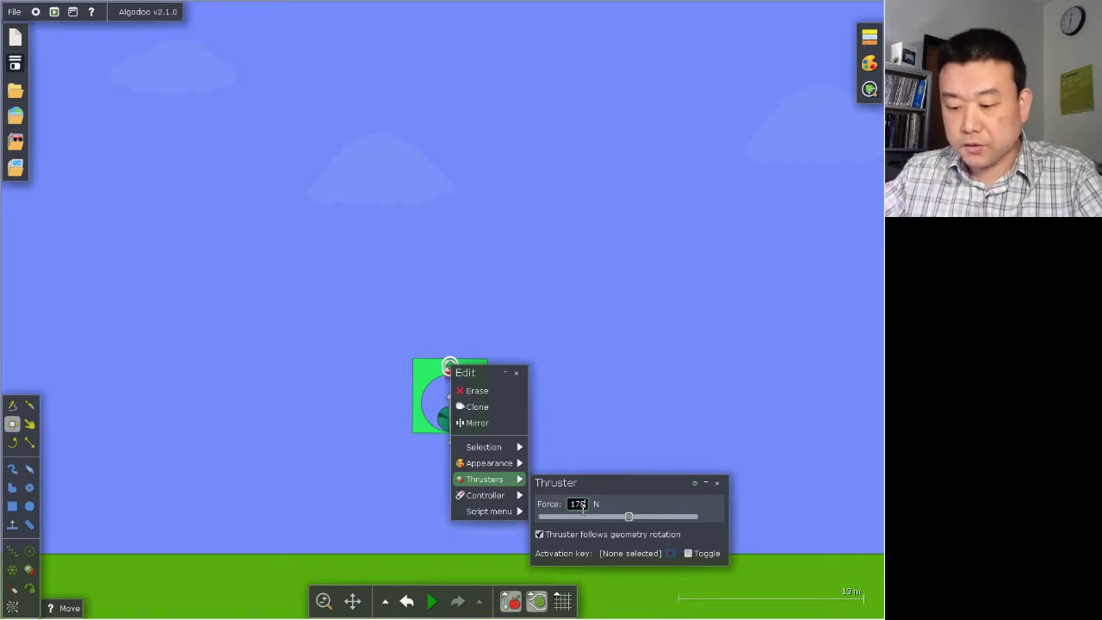
key("Return")
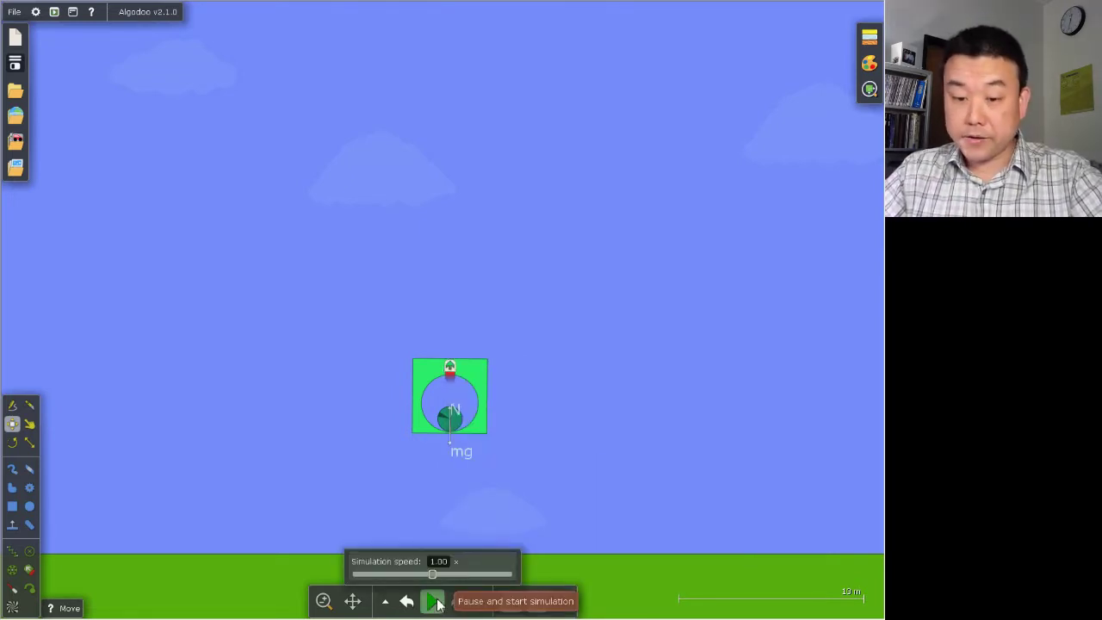
left_click(435, 601)
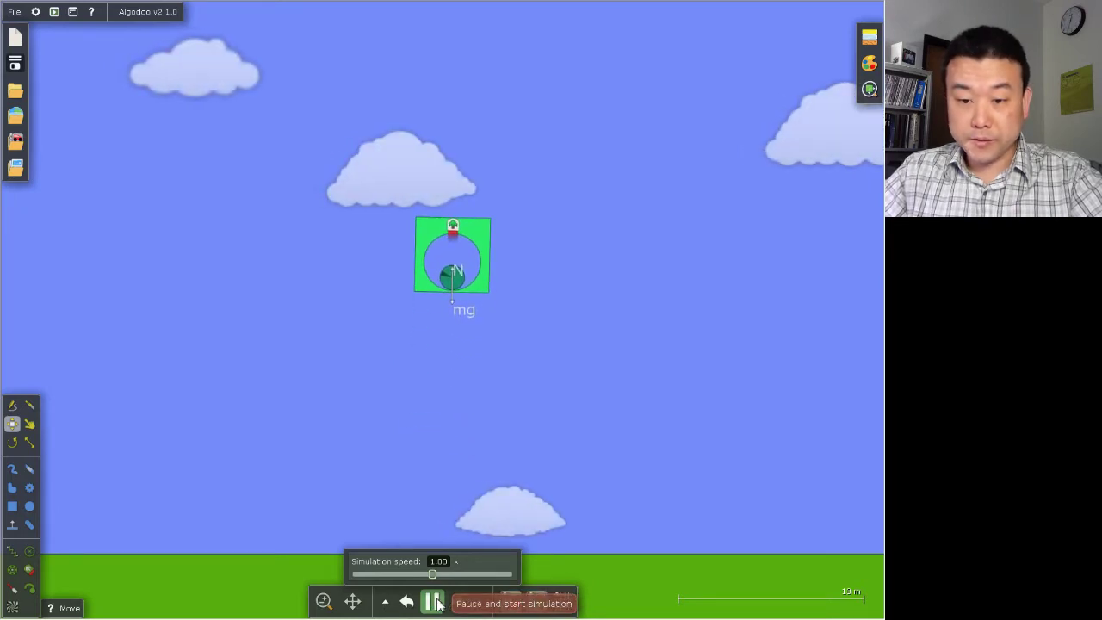
left_click(435, 601)
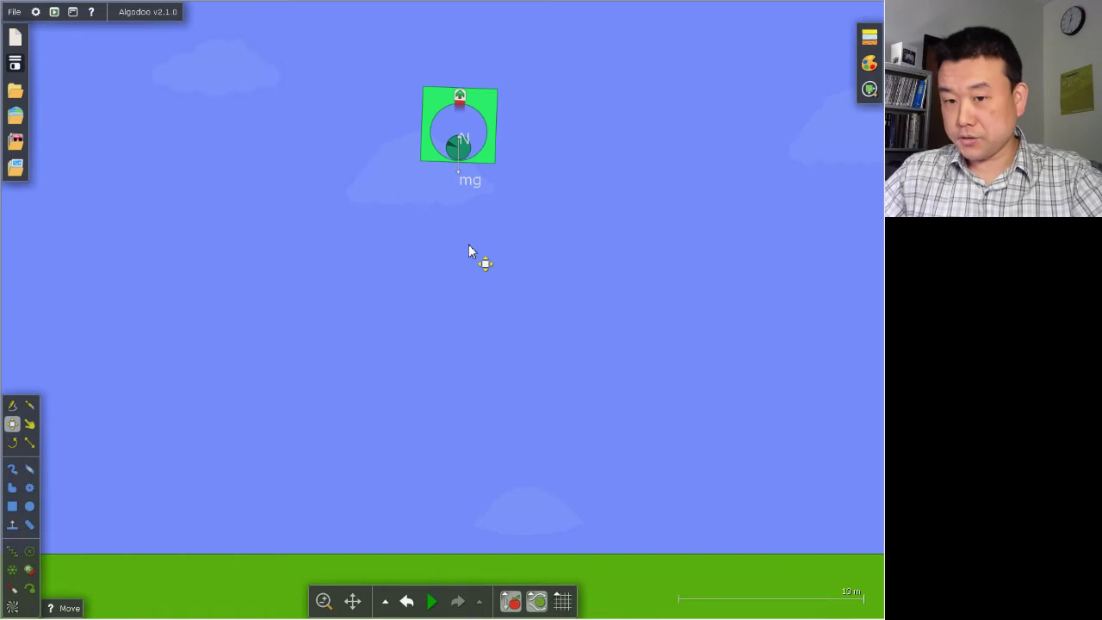
- Give the box, ball and thruster Velocity (X) 0, Velocity (Y) −4.0 m/s and angular velocity 0
left_click_drag(527, 232, 372, 61)
right_click(491, 112)
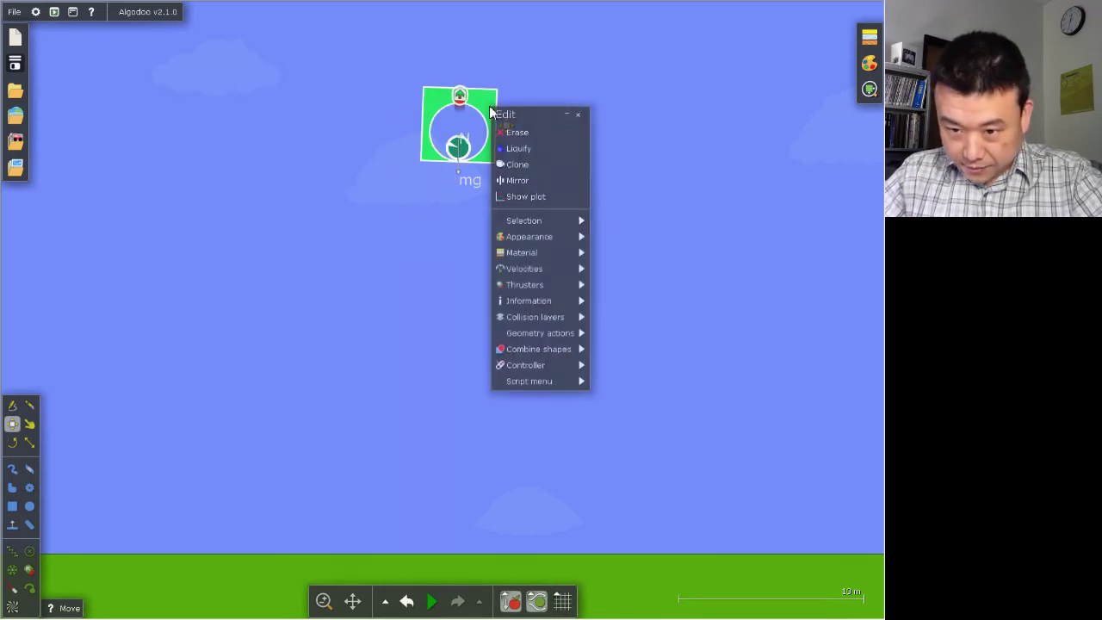
mouse_move(560, 272)
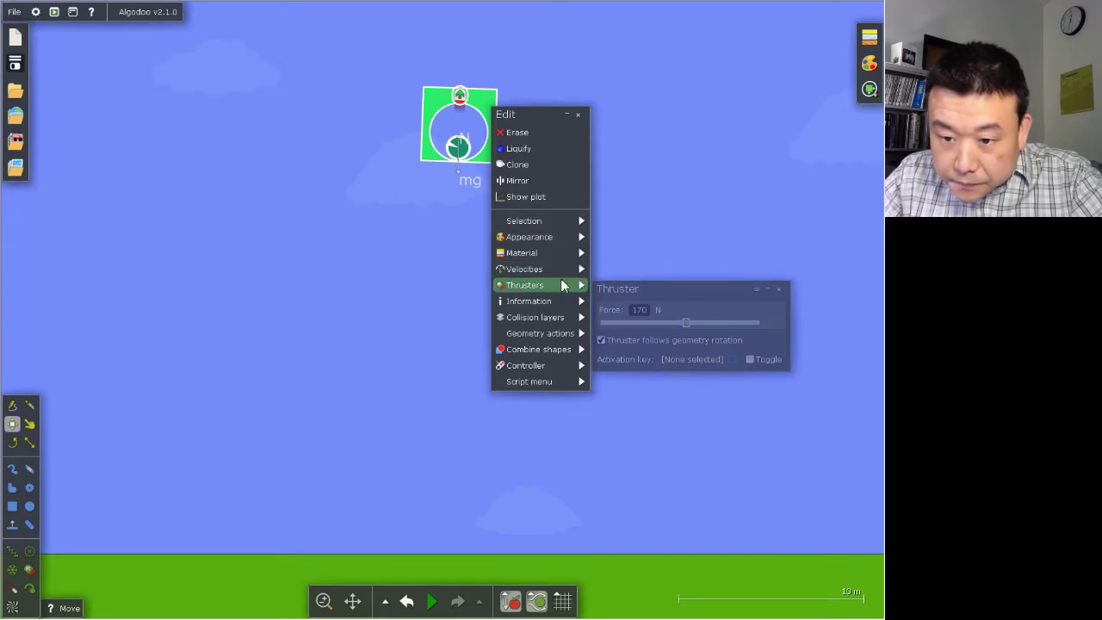
left_click(659, 381)
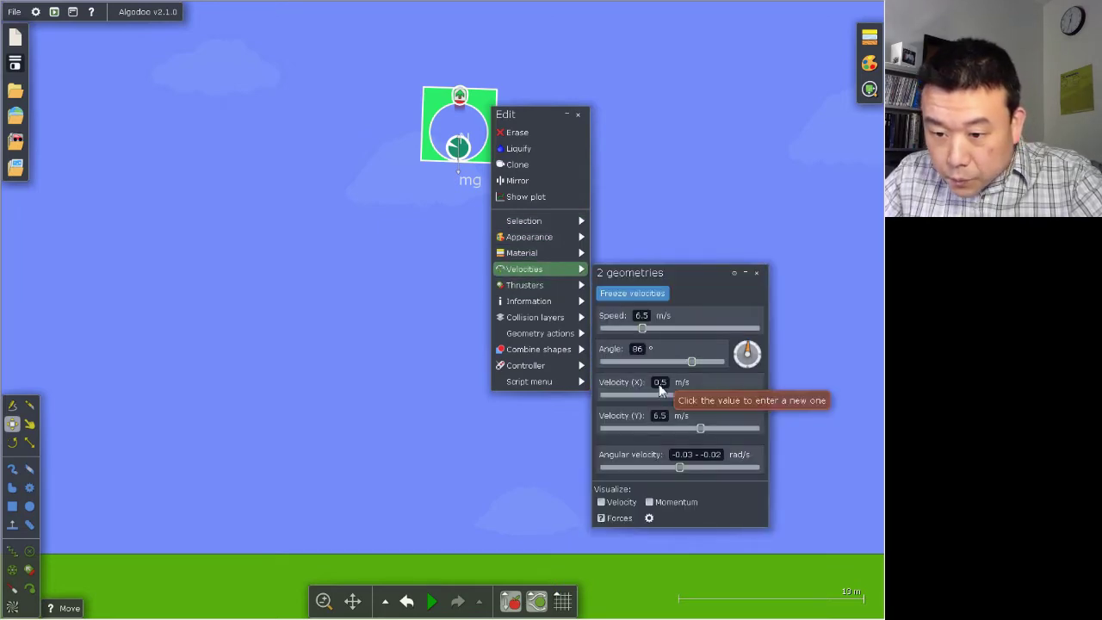
type("0")
key("Return")
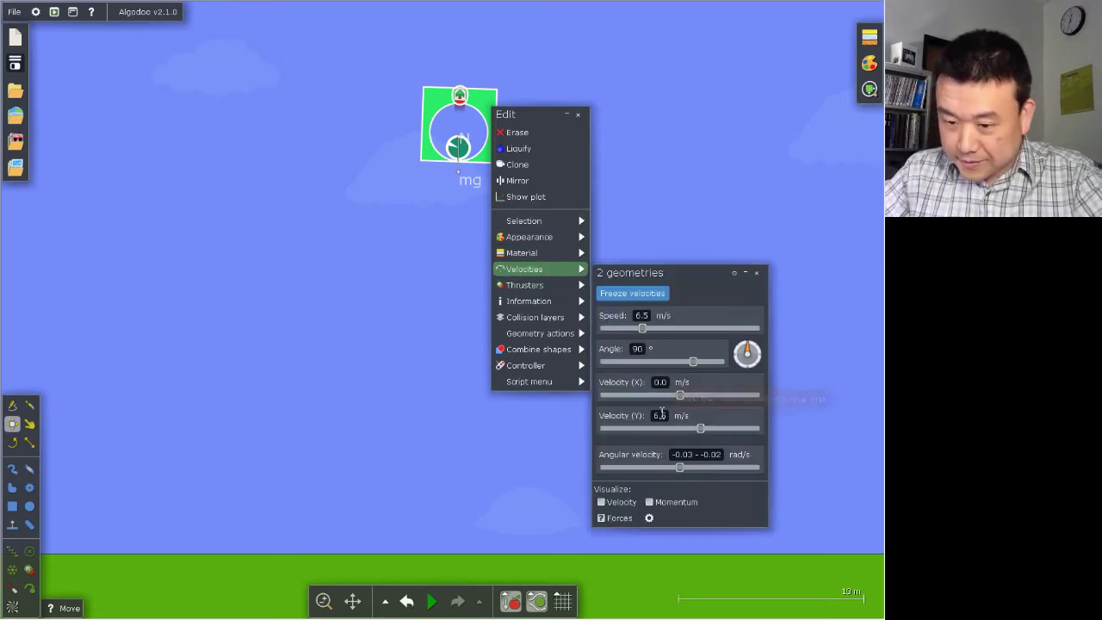
left_click(659, 415)
type("1")
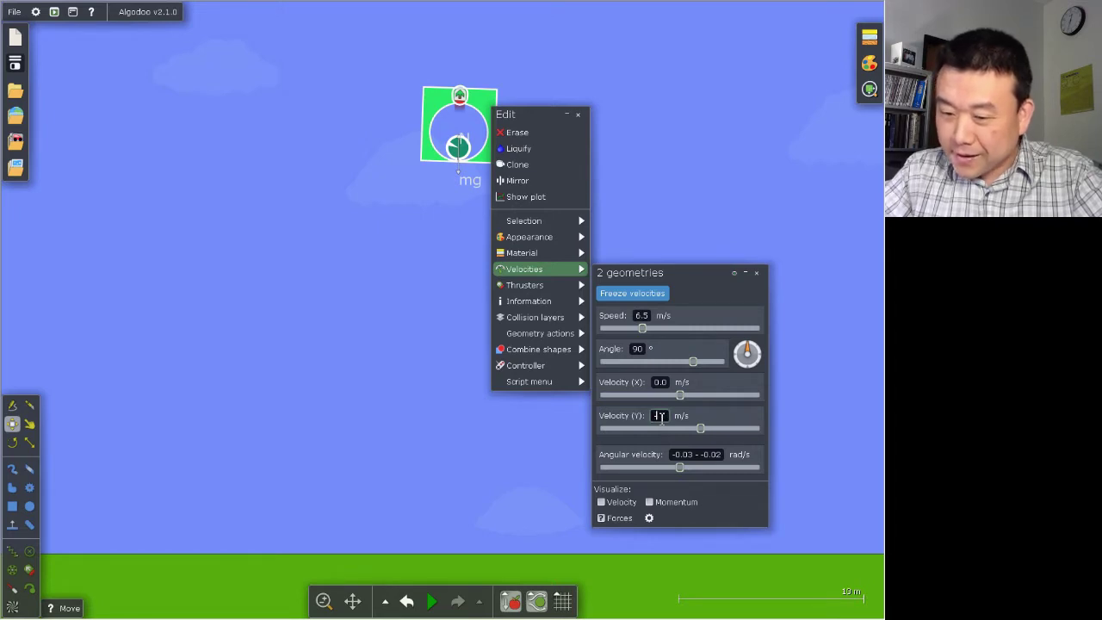
type("4")
key("Return")
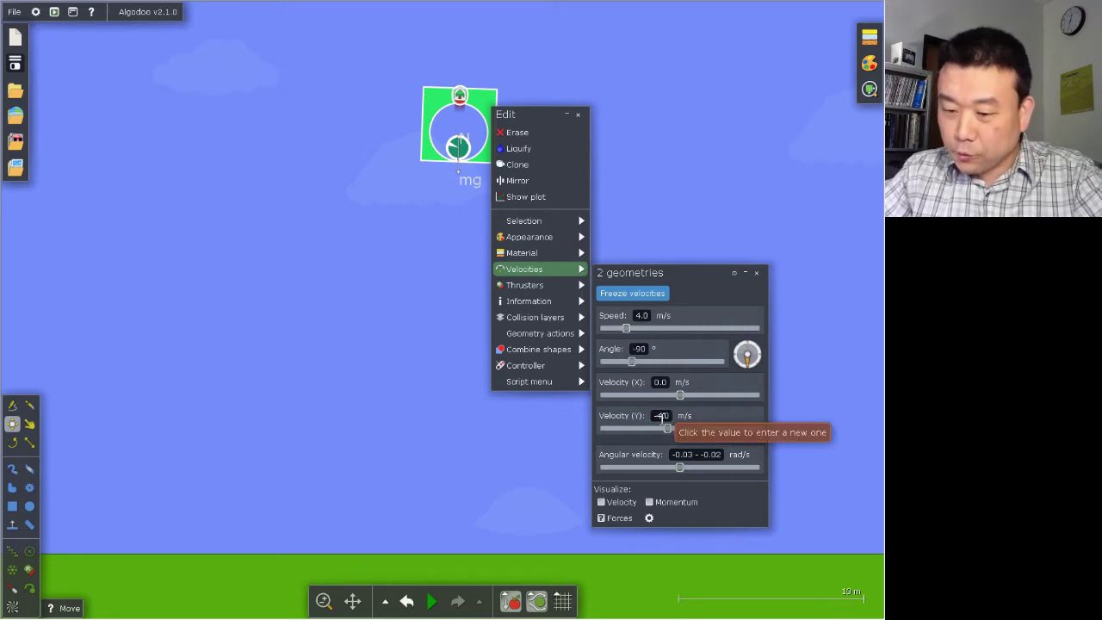
left_click(697, 454)
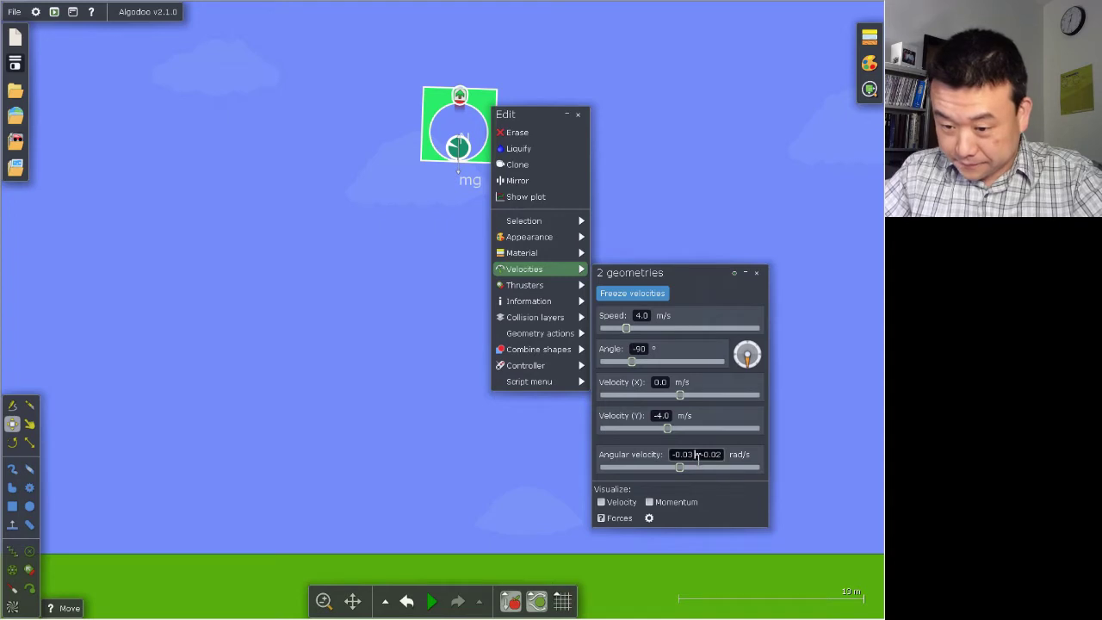
type("0")
key("Return")
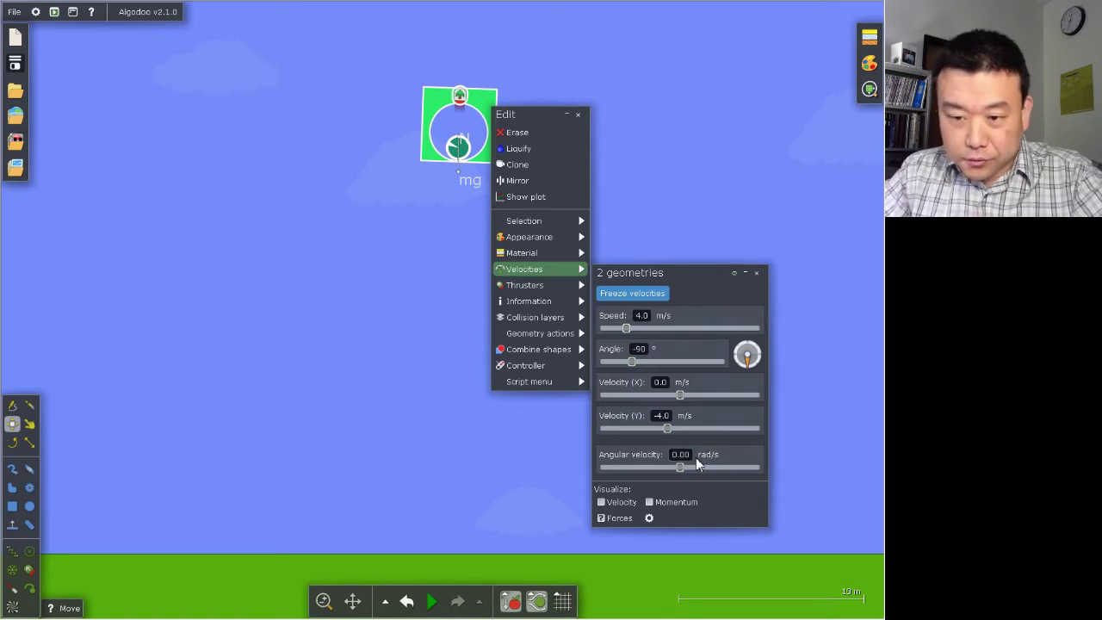
left_click(697, 212)
- Check the thruster force is still 170 N, then run briefly so the box descends mid-sky
right_click(463, 97)
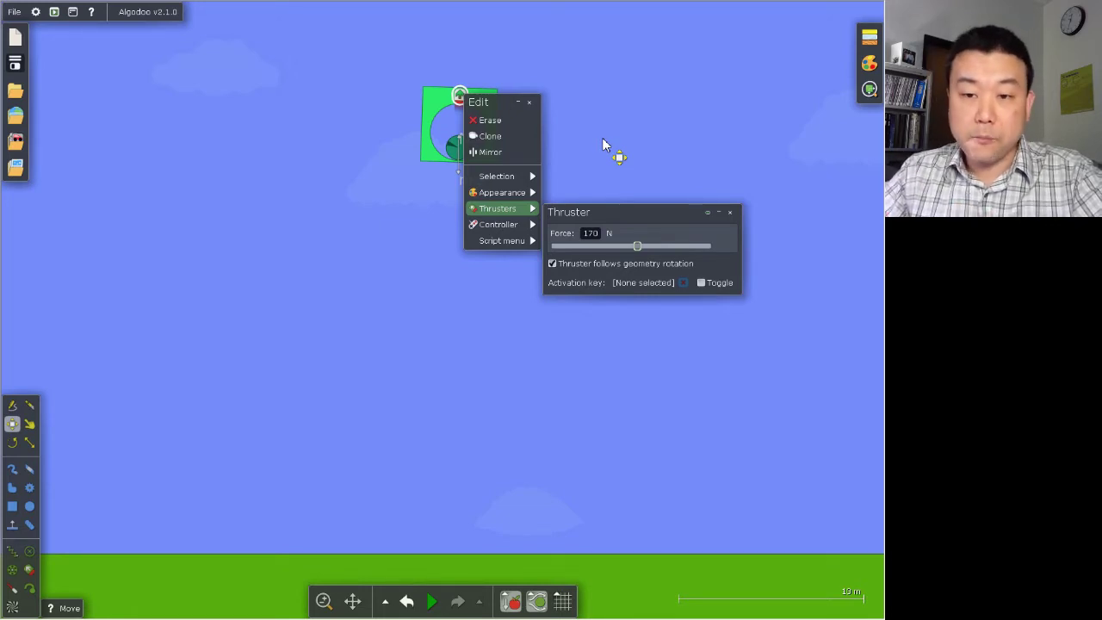
left_click(602, 145)
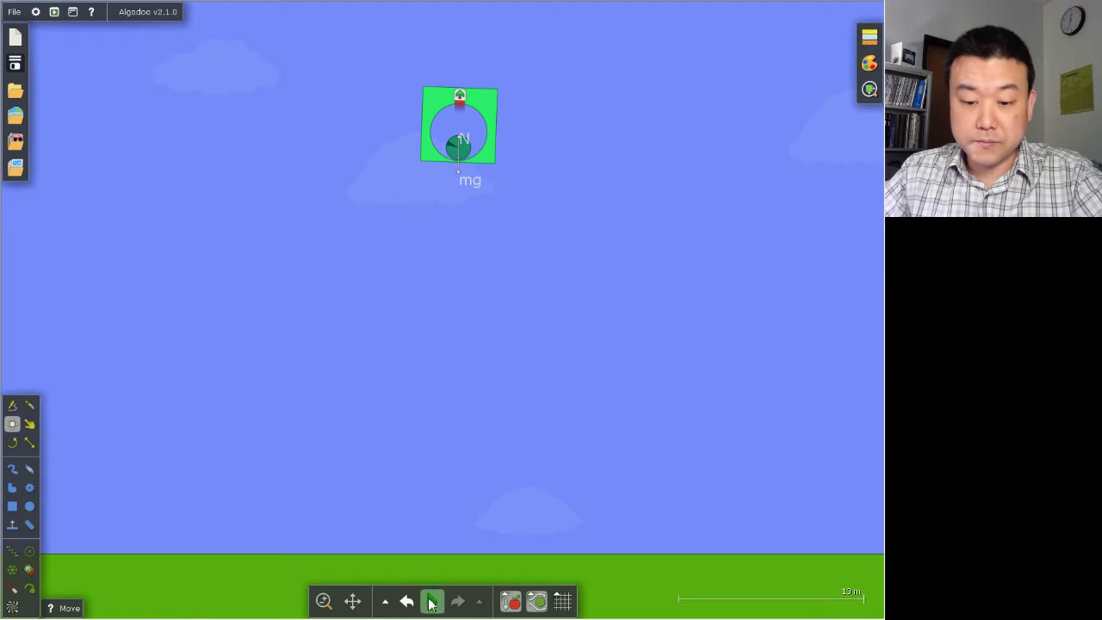
mouse_move(433, 607)
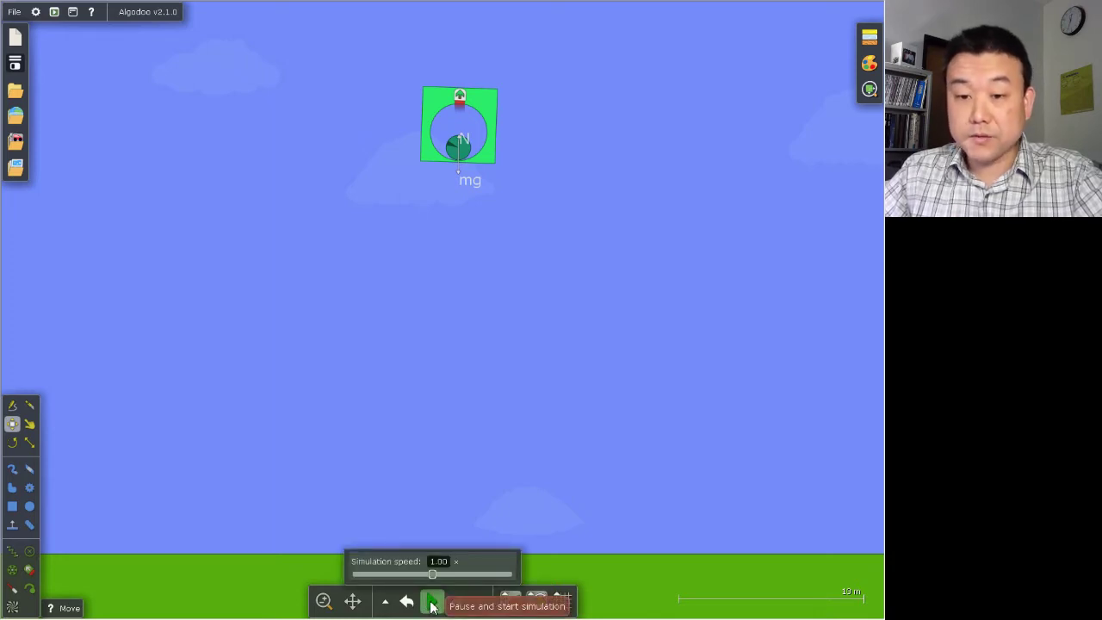
left_click(433, 607)
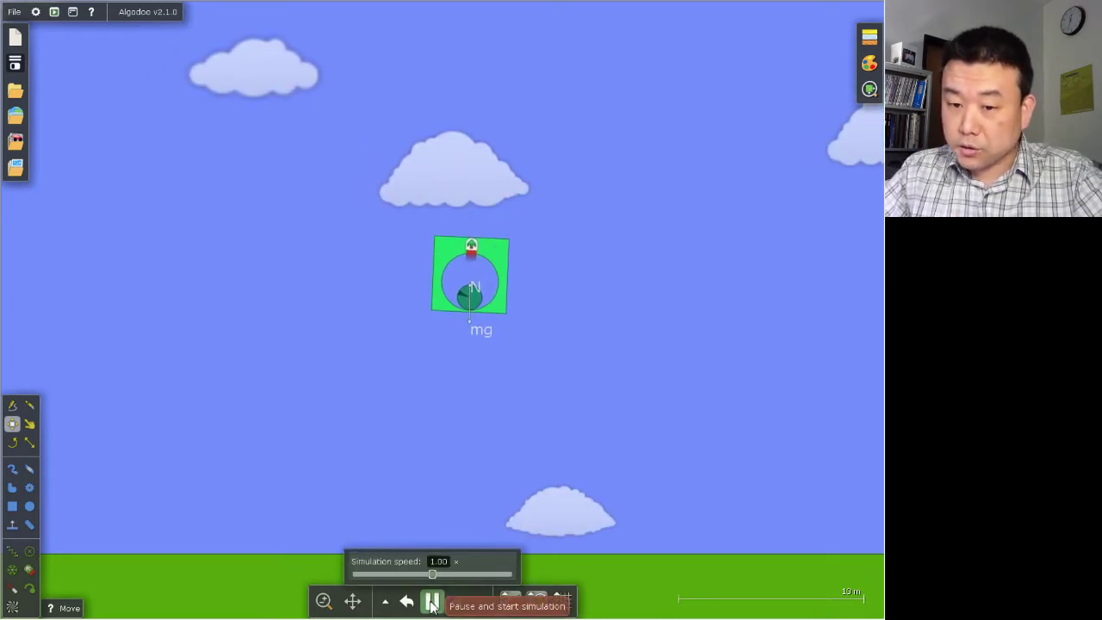
left_click(433, 606)
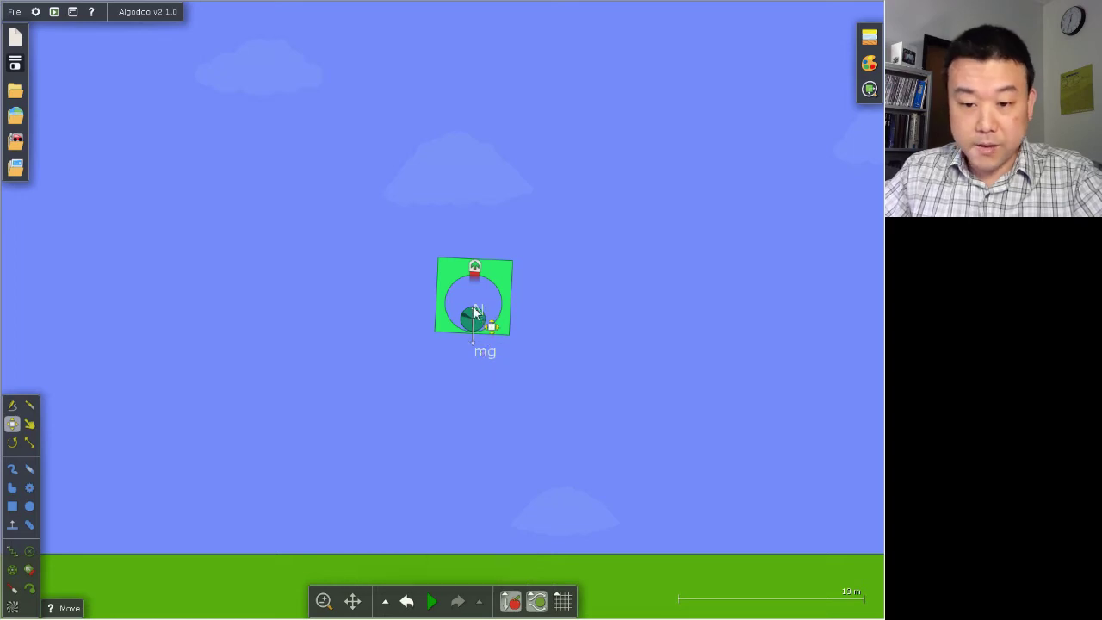